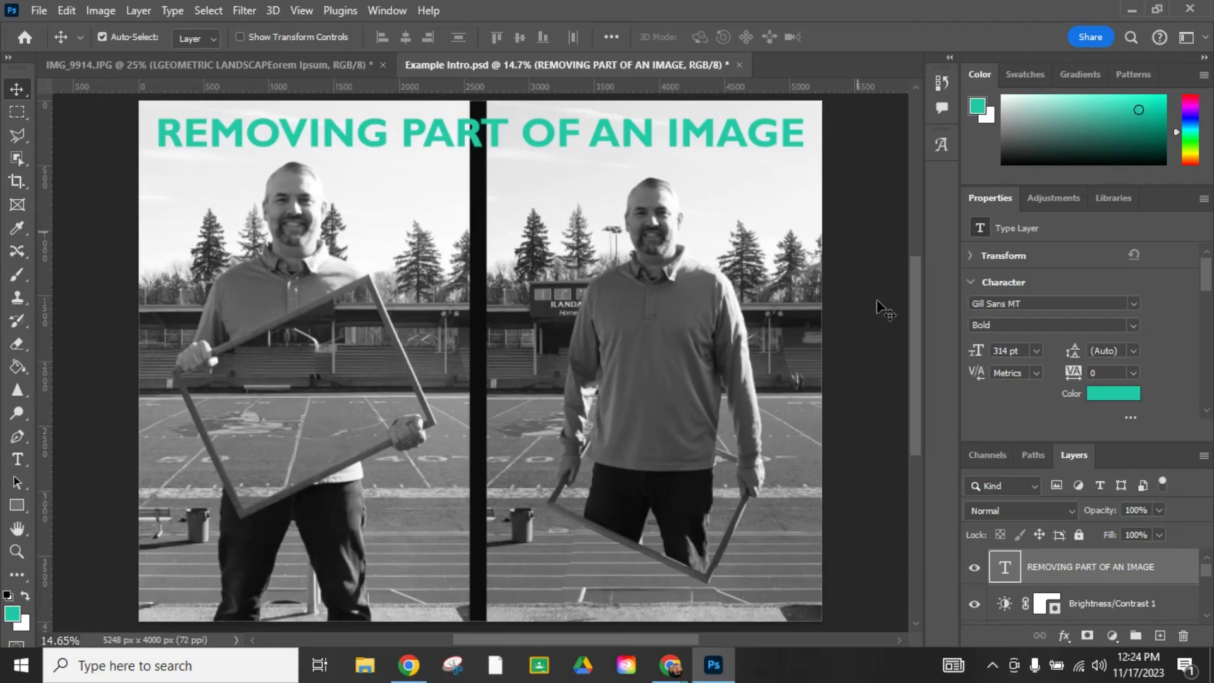
Step: Hide the teal 'REMOVING PART OF AN IMAGE' text layer in the Layers panel
{"action": "left_click", "coordinate": [975, 569]}
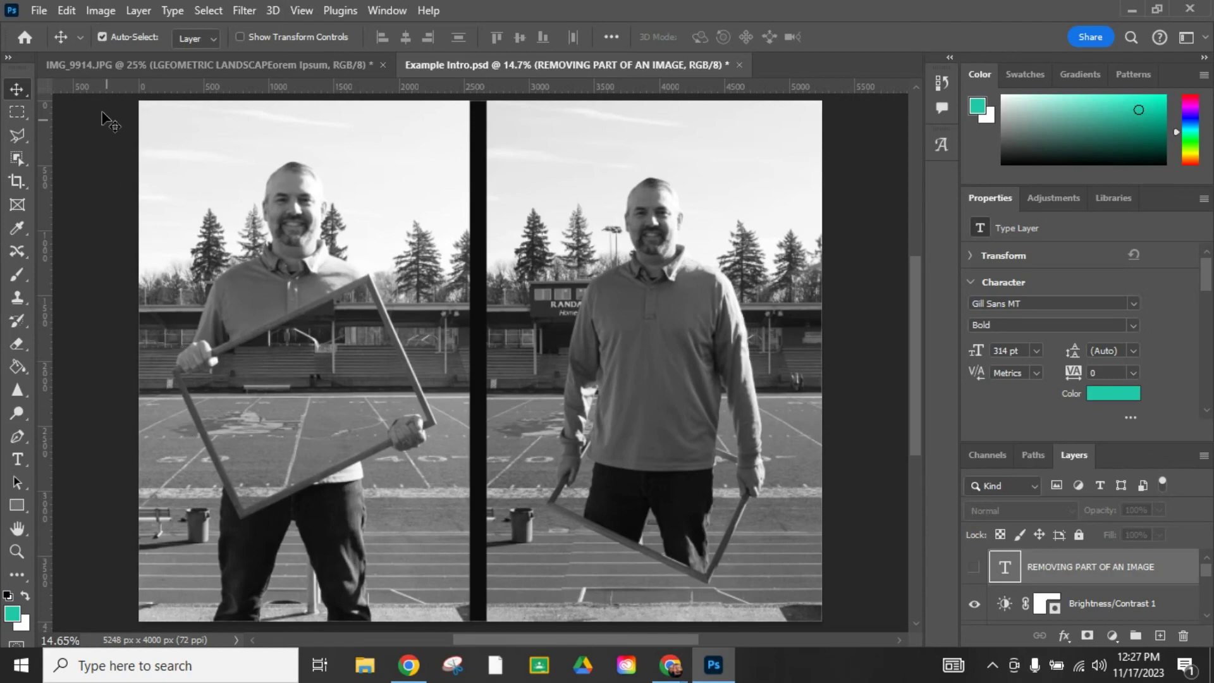
Step: Open background.png from the Remove Middle folder
{"action": "left_click", "coordinate": [40, 13]}
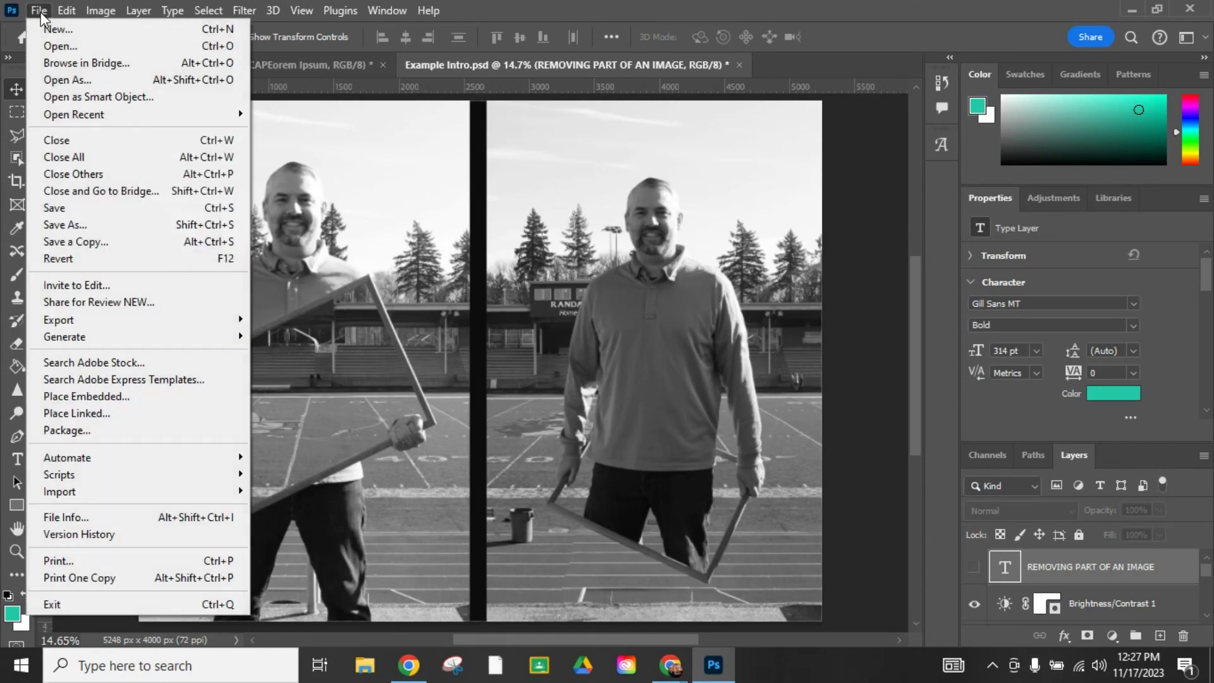
{"action": "left_click", "coordinate": [66, 46]}
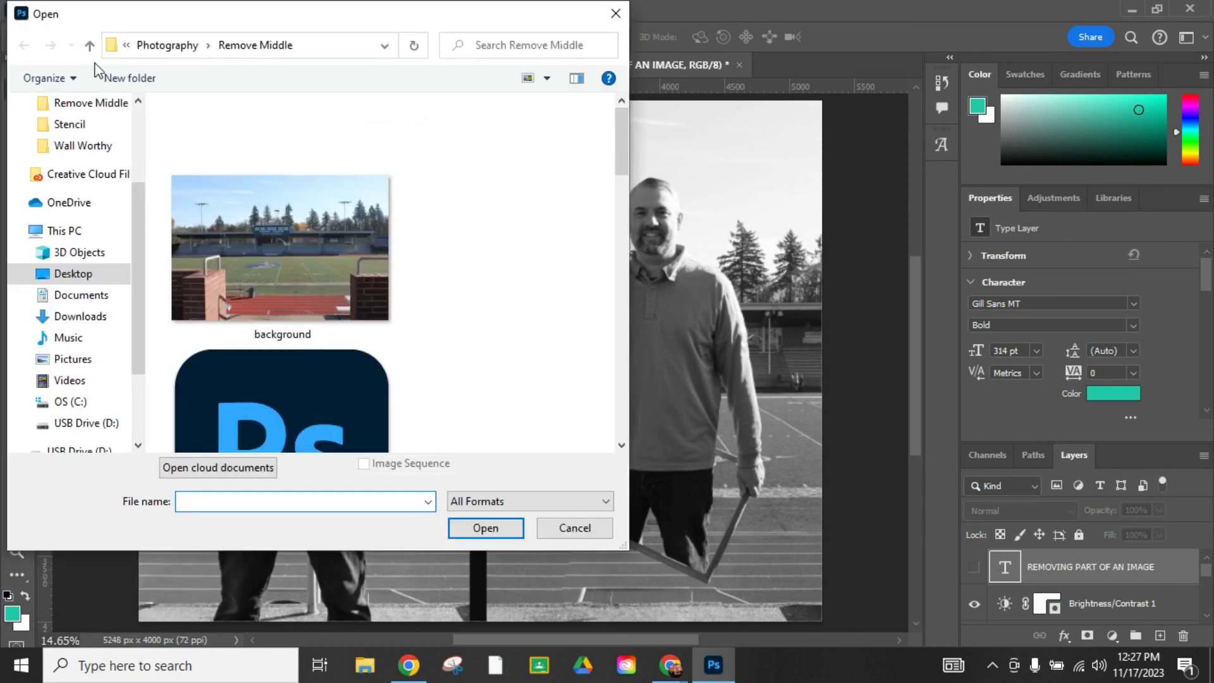
{"action": "double_click", "coordinate": [284, 243]}
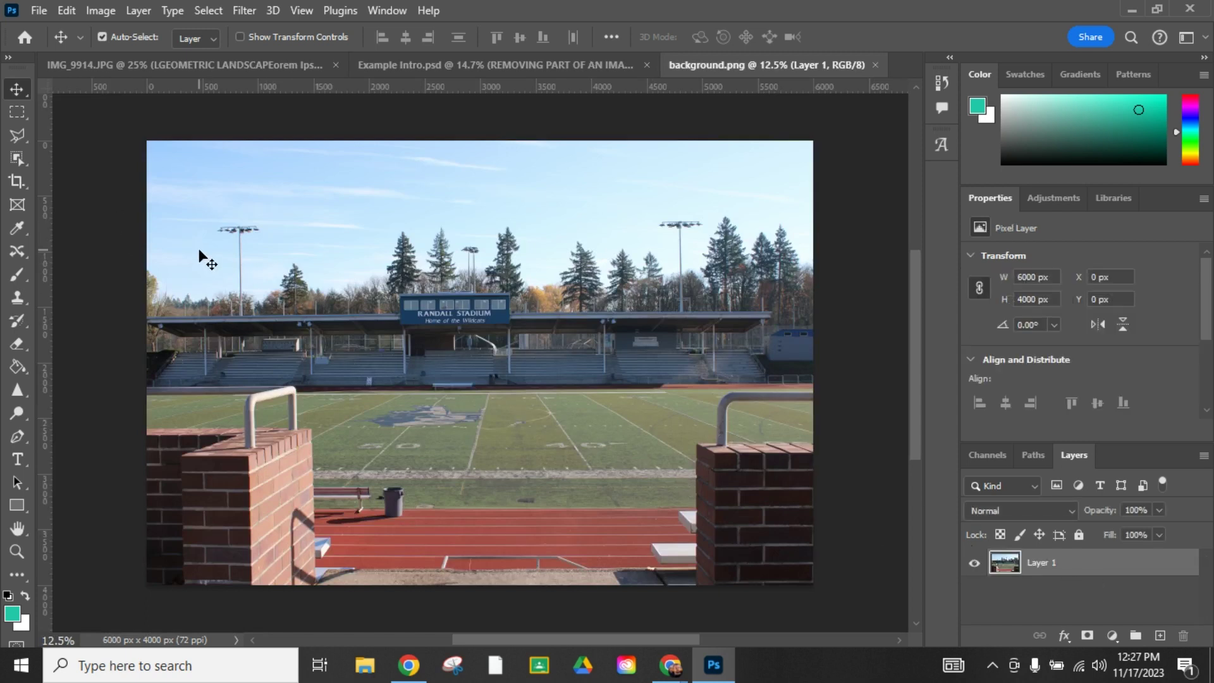
Step: Place IMG_9974 as an embedded layer over the stadium and commit it at full size
{"action": "left_click", "coordinate": [39, 11]}
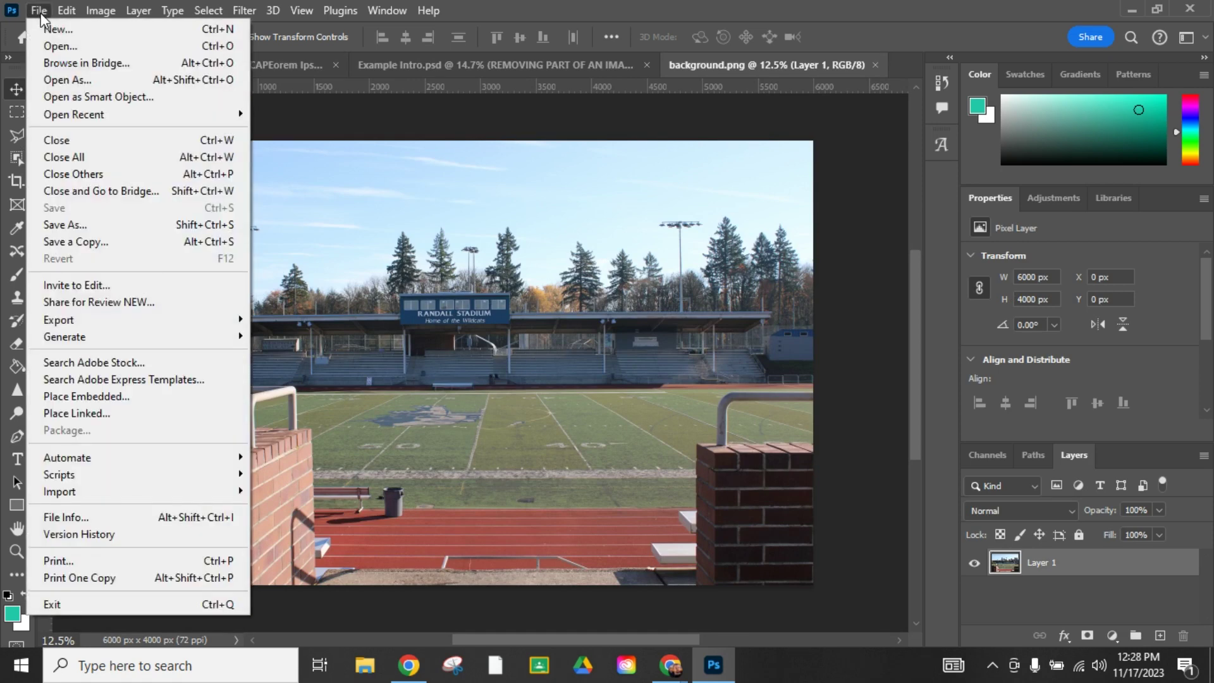
{"action": "left_click", "coordinate": [67, 396]}
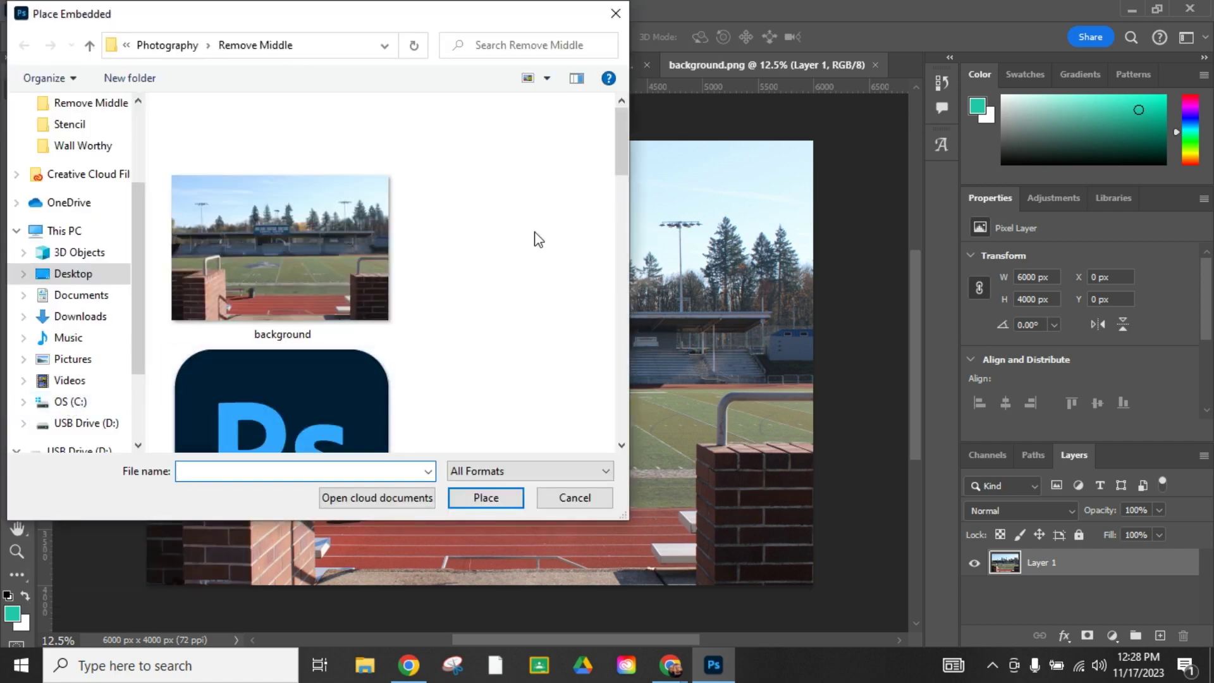
{"action": "left_click_drag", "start_coordinate": [620, 147], "coordinate": [528, 295]}
{"action": "left_click", "coordinate": [228, 301]}
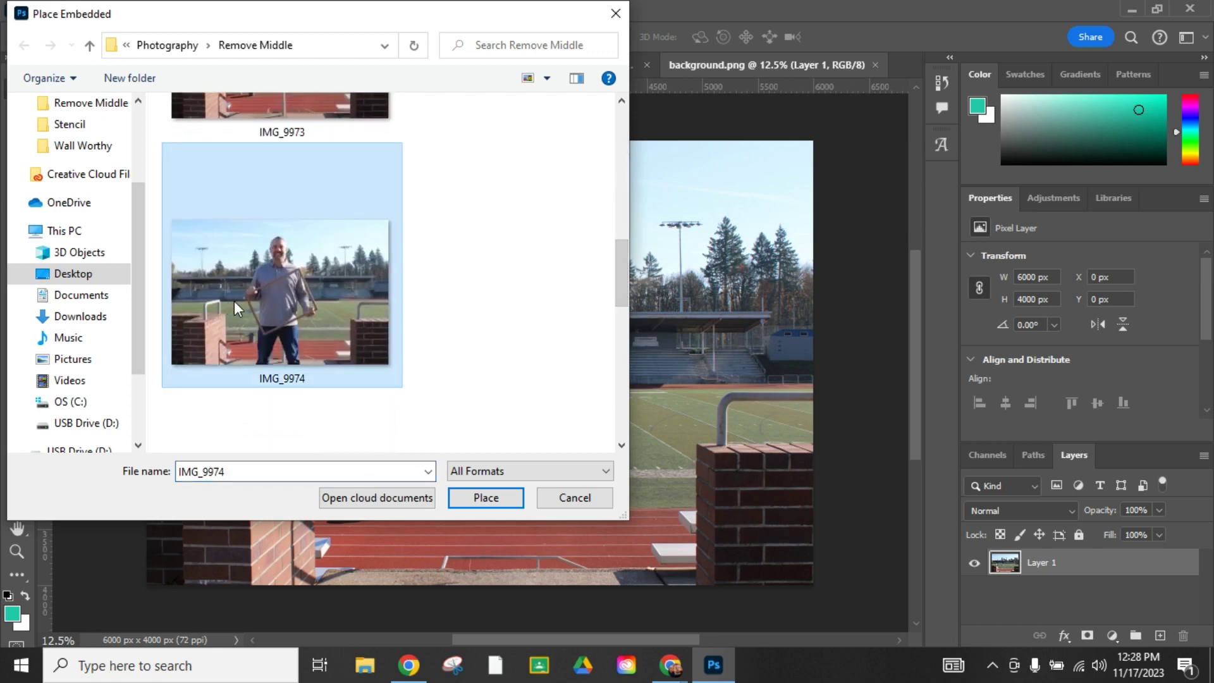
{"action": "left_click", "coordinate": [486, 498]}
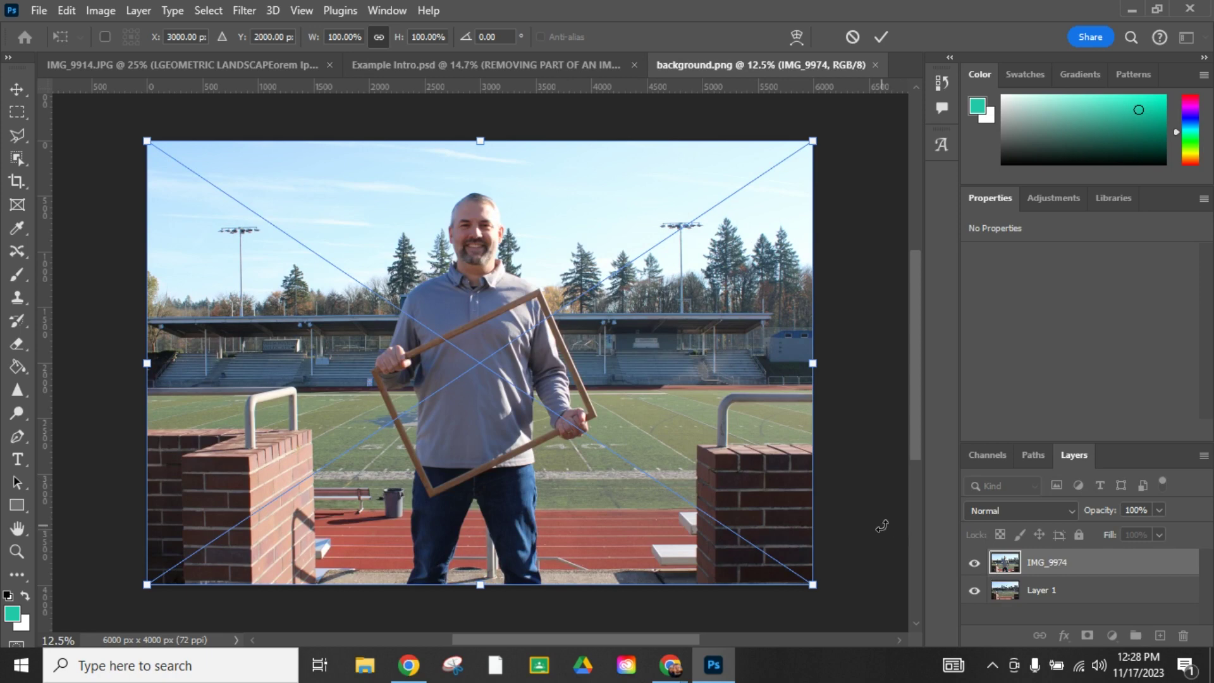
{"action": "key", "text": "Return"}
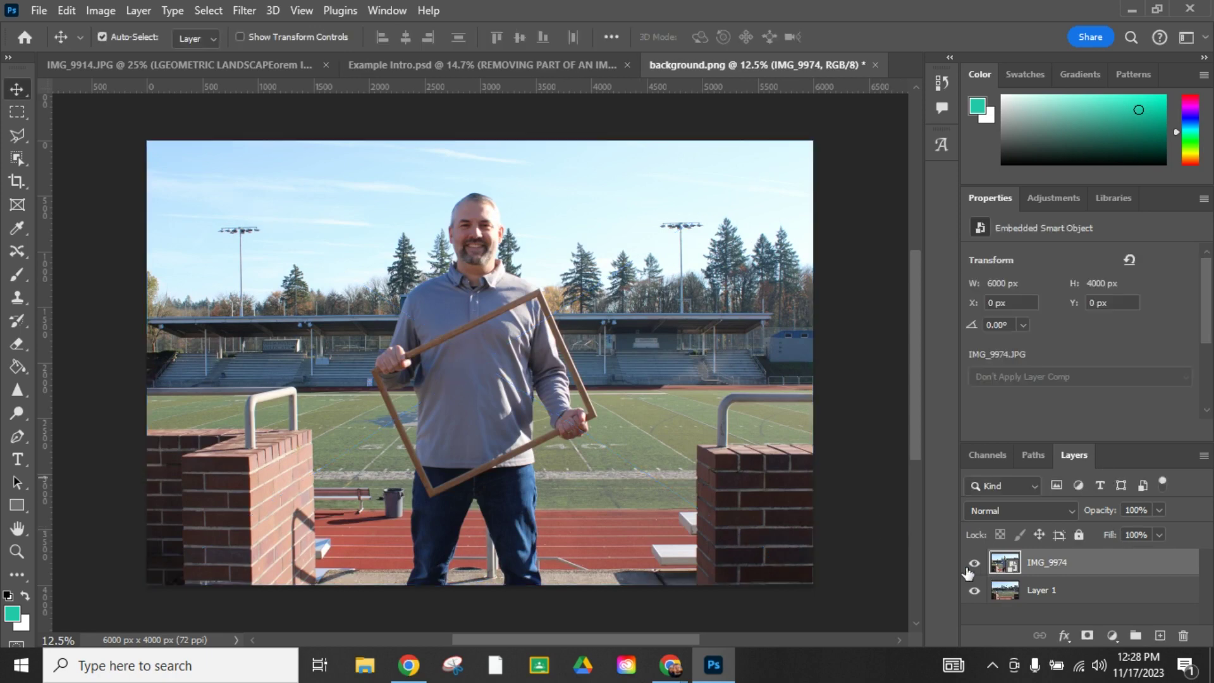
Step: Check the IMG_9974 layer's visibility and add an empty white layer mask to it
{"action": "left_click", "coordinate": [973, 564]}
{"action": "left_click", "coordinate": [973, 565]}
{"action": "left_click", "coordinate": [1088, 636]}
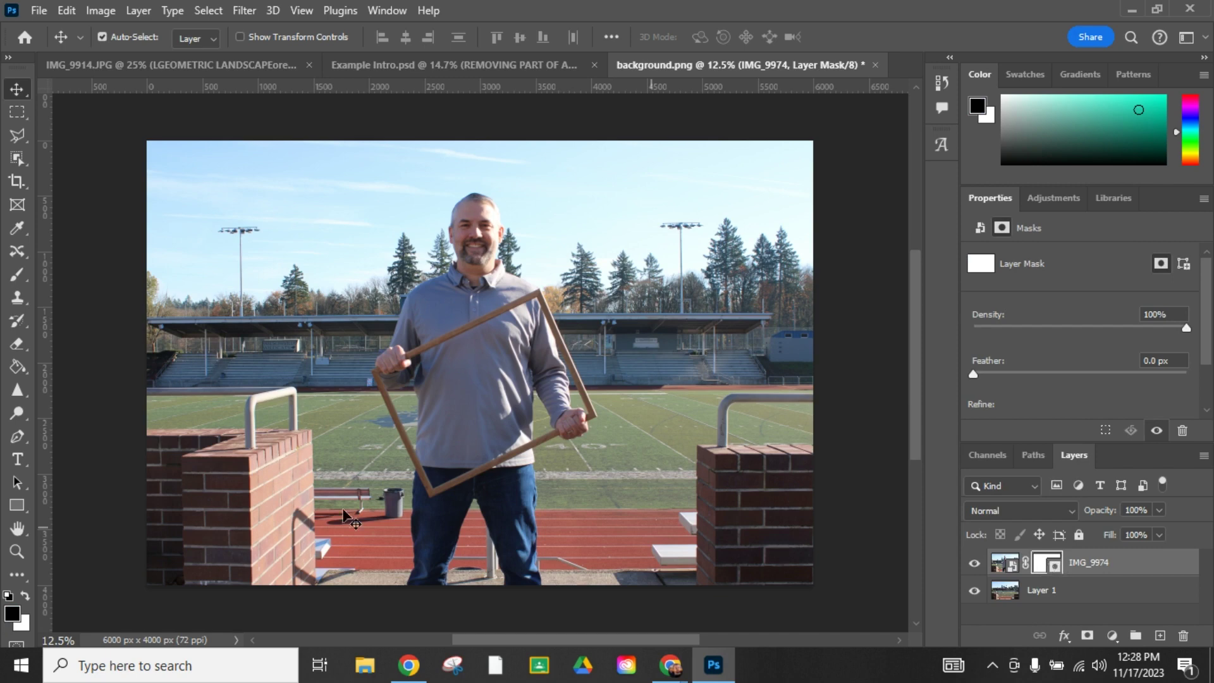
Step: Zoom in closely on the shirt inside the wooden frame
{"action": "left_click", "coordinate": [19, 554]}
{"action": "left_click", "coordinate": [476, 410]}
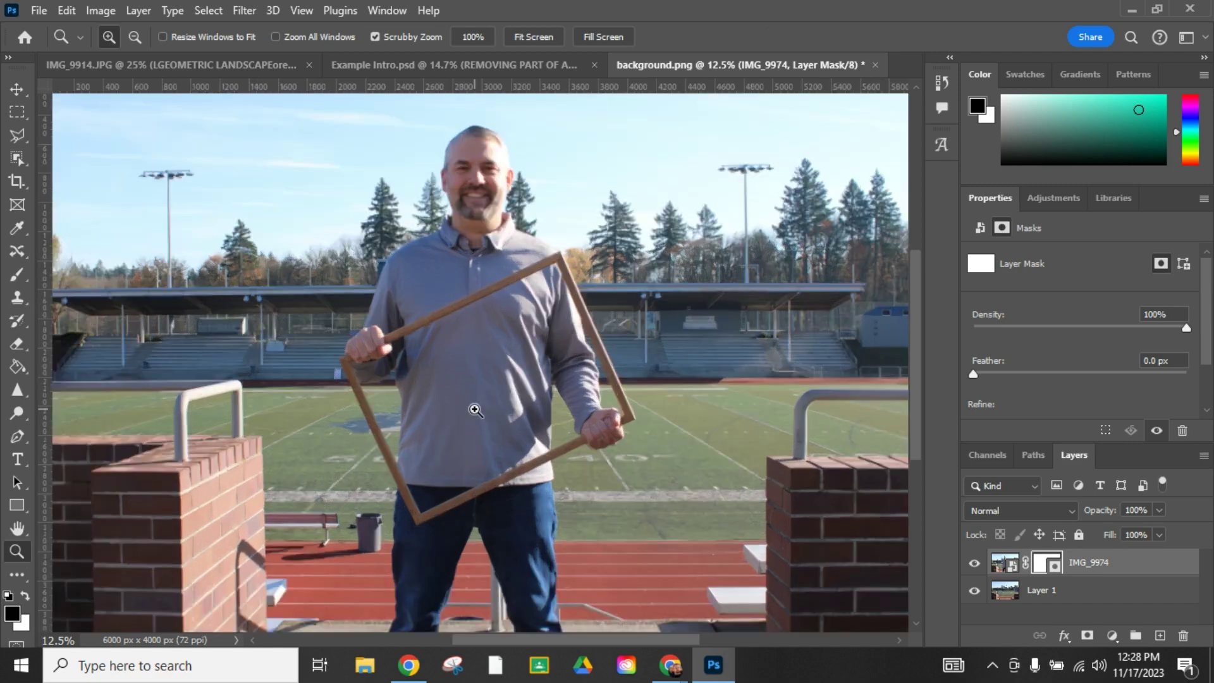
{"action": "left_click", "coordinate": [475, 410]}
{"action": "left_click", "coordinate": [474, 413]}
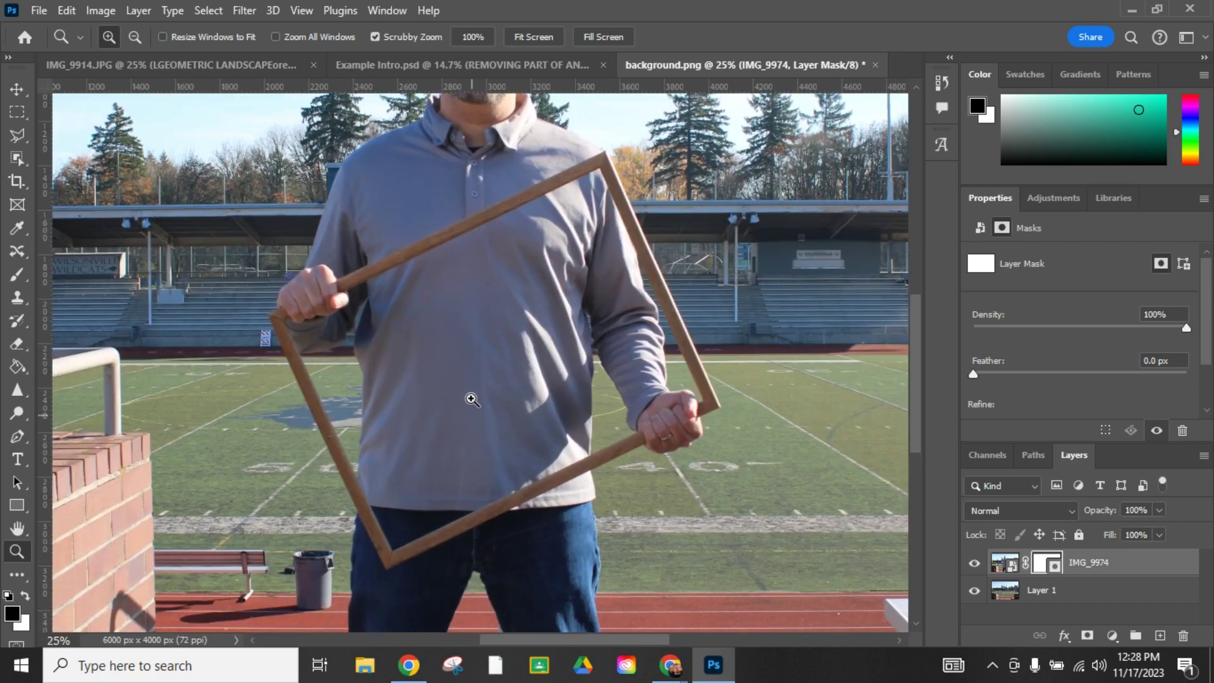
{"action": "left_click", "coordinate": [473, 381]}
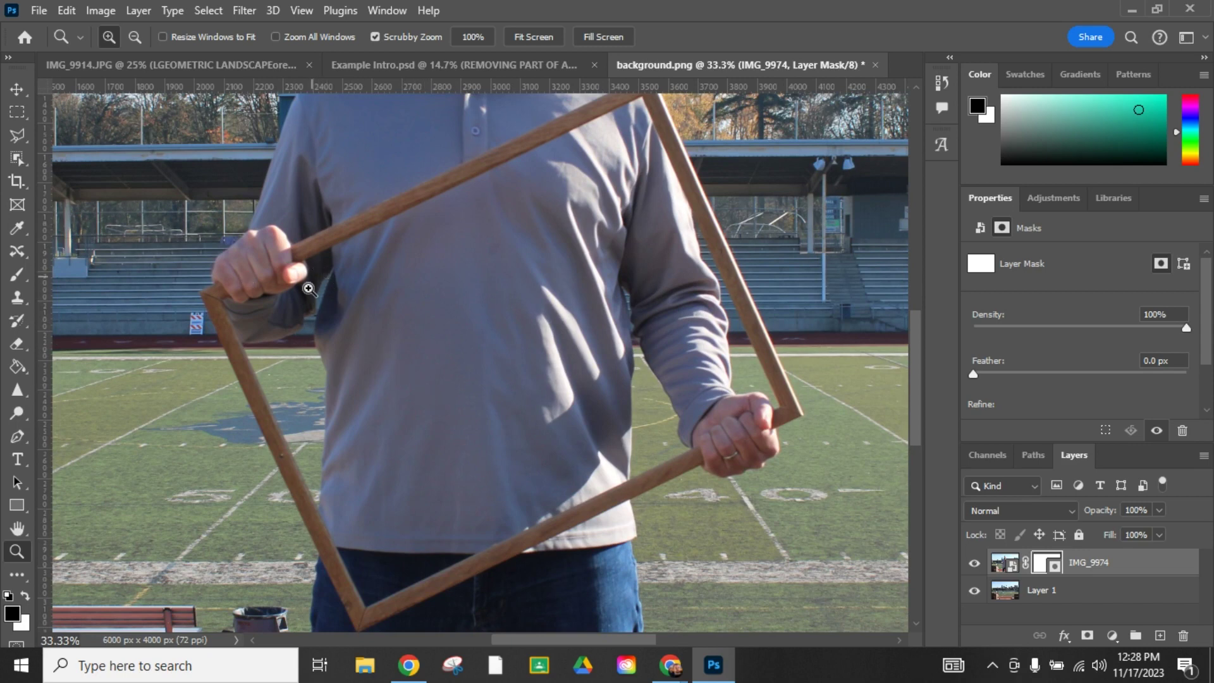
{"action": "left_click", "coordinate": [15, 136]}
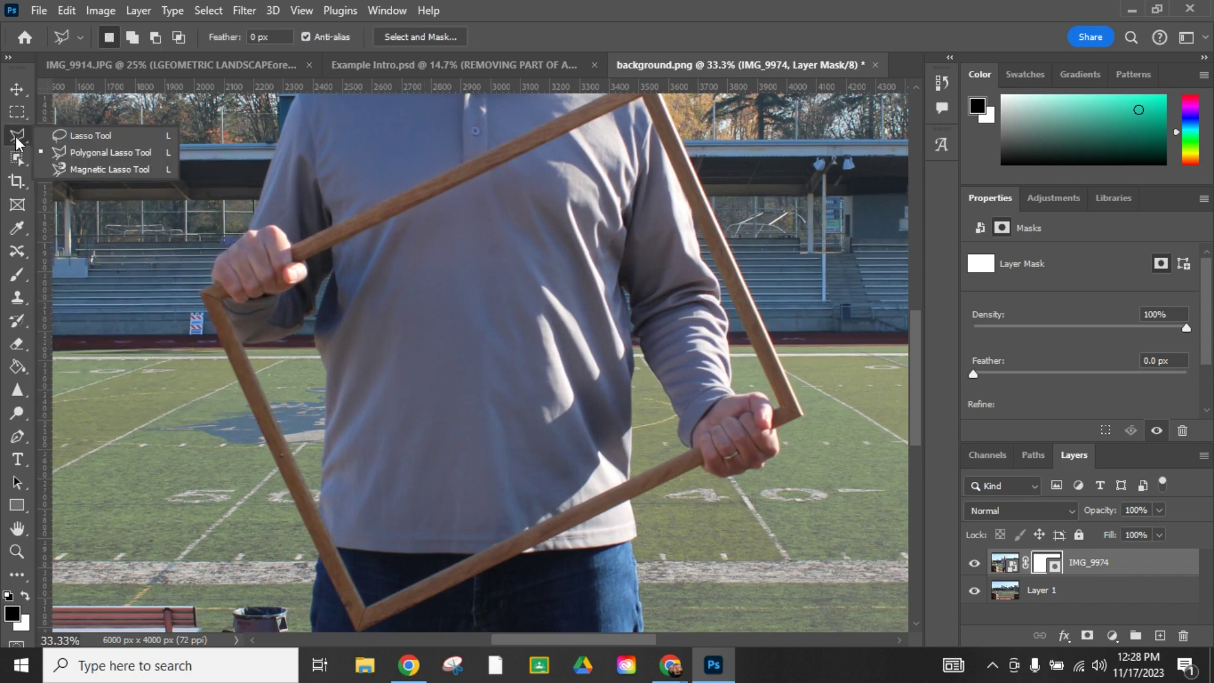
Step: Trace a closed polygonal lasso selection along the frame's inner edge around both hands
{"action": "left_click", "coordinate": [126, 151]}
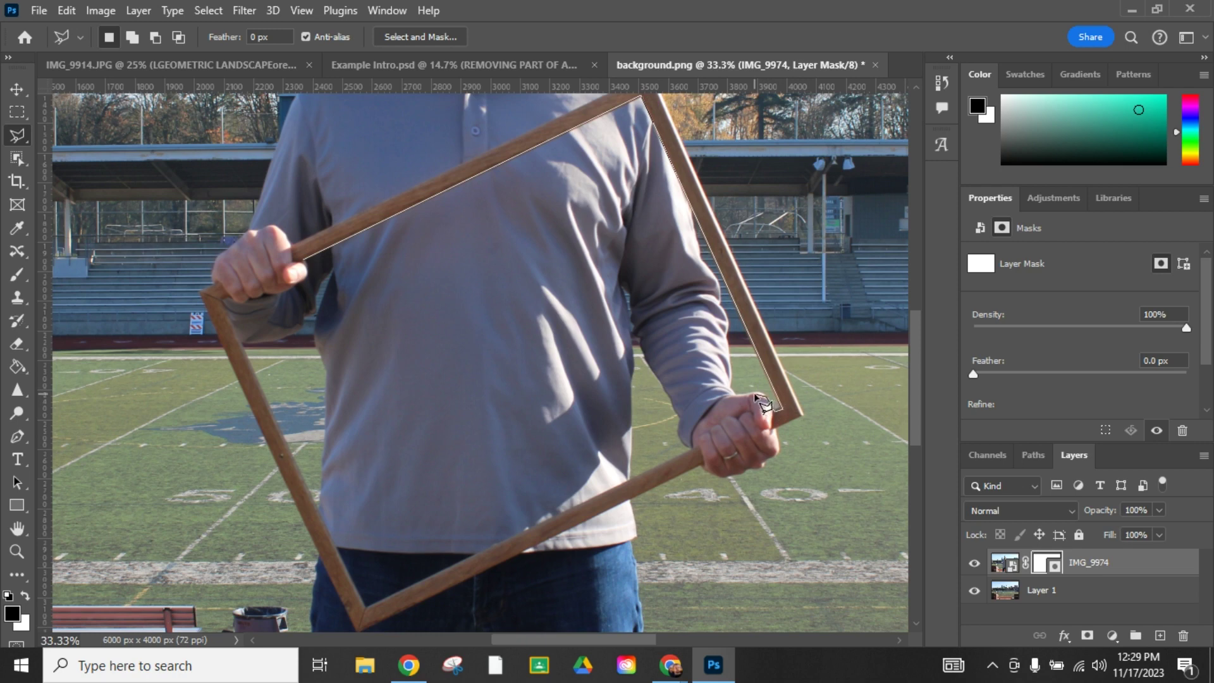
{"action": "left_click_drag", "start_coordinate": [756, 395], "coordinate": [726, 400]}
{"action": "mouse_move", "coordinate": [691, 441]}
{"action": "left_mouse_down"}
{"action": "mouse_move", "coordinate": [655, 486]}
{"action": "mouse_move", "coordinate": [366, 609]}
{"action": "left_mouse_up"}
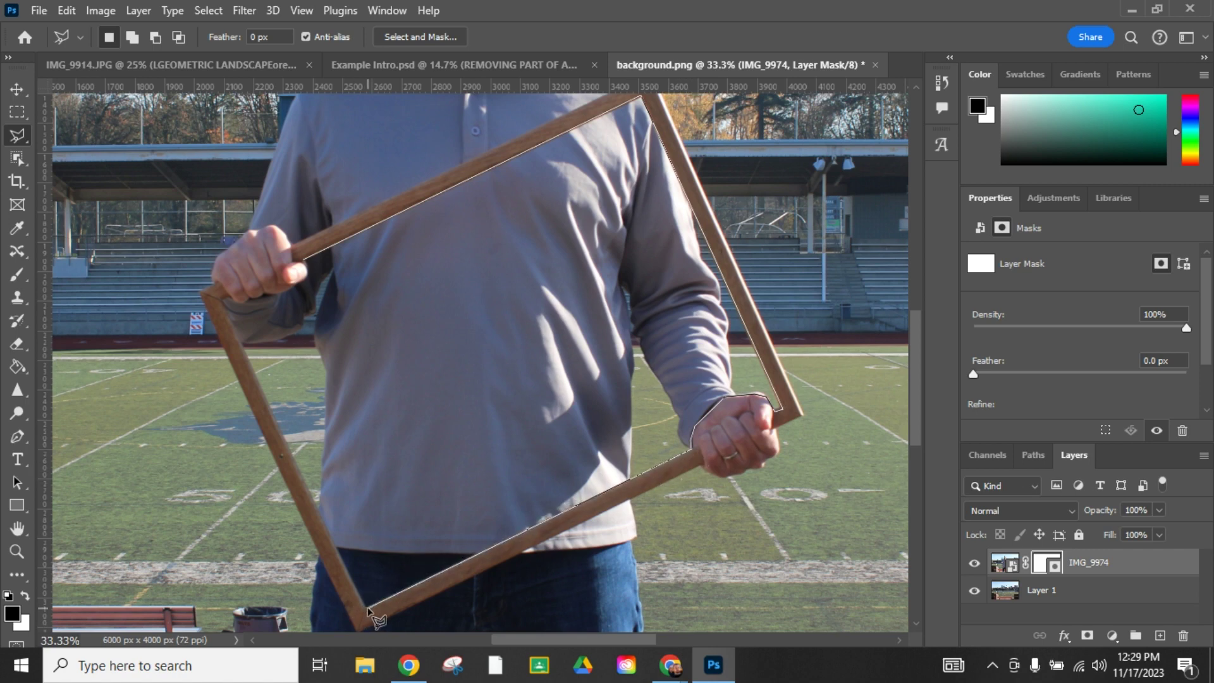
{"action": "mouse_move", "coordinate": [365, 610]}
{"action": "left_mouse_down"}
{"action": "mouse_move", "coordinate": [220, 304]}
{"action": "mouse_move", "coordinate": [230, 297]}
{"action": "left_mouse_up"}
{"action": "left_click_drag", "start_coordinate": [244, 303], "coordinate": [309, 270]}
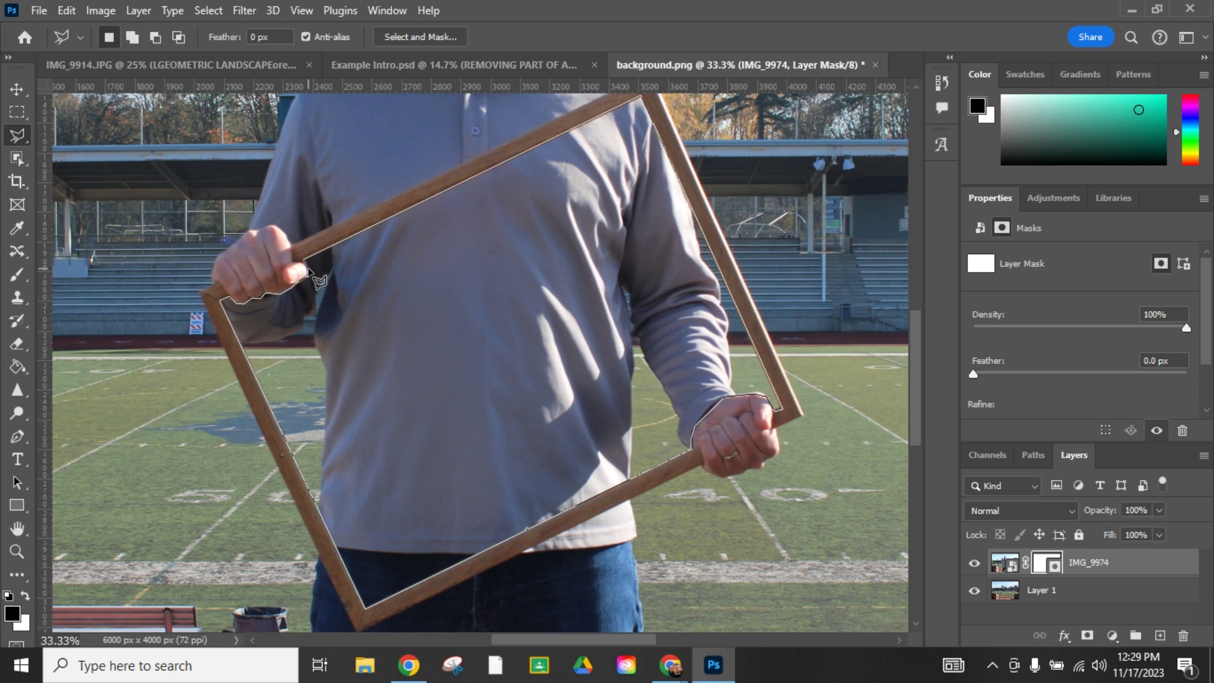
{"action": "left_click", "coordinate": [309, 271]}
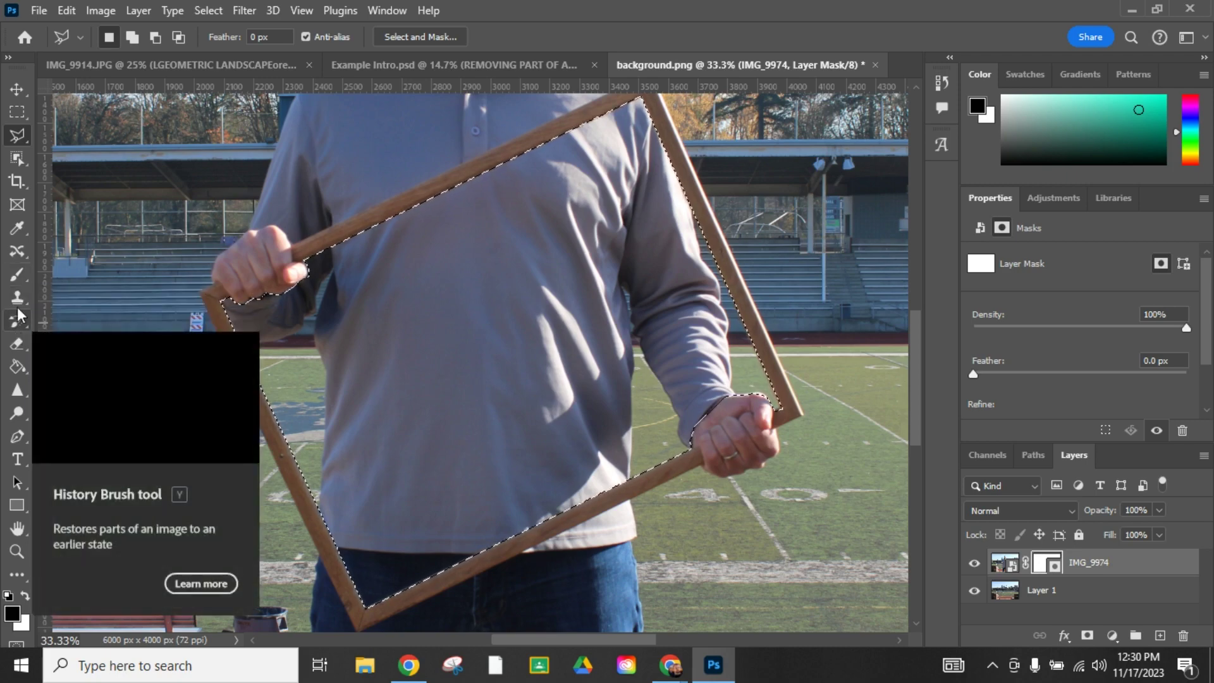
Step: Paint out the shirt inside the frame on the mask with a 100% hard brush
{"action": "left_click", "coordinate": [17, 276]}
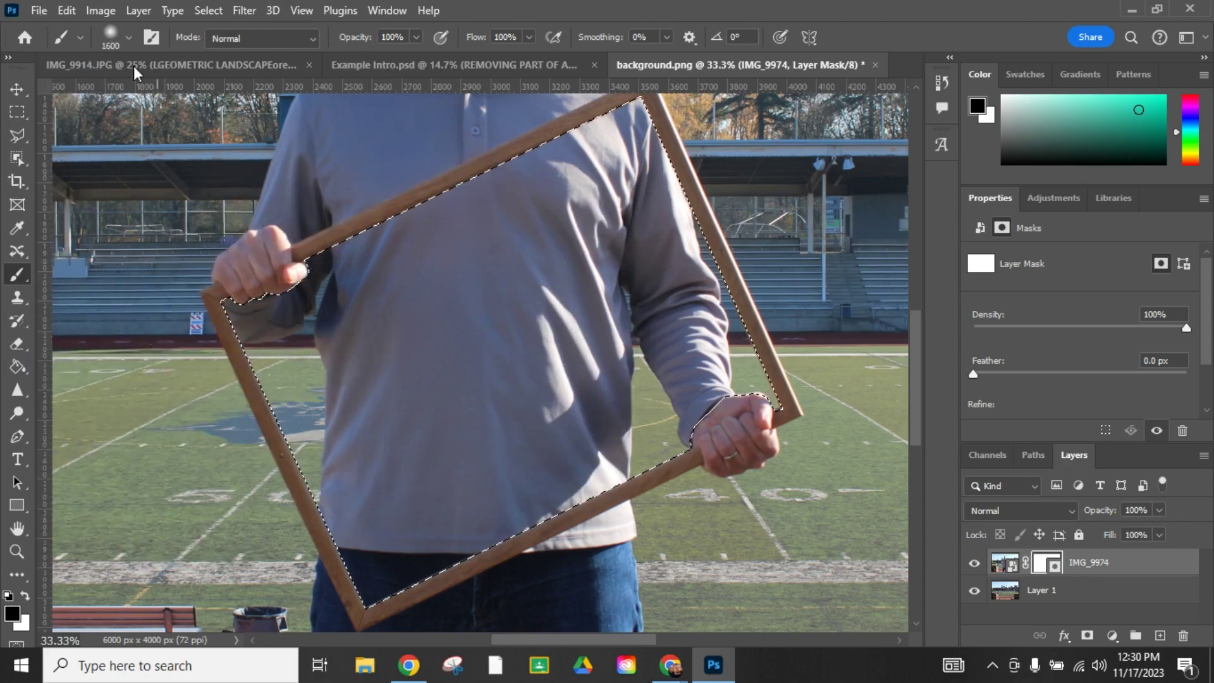
{"action": "left_click", "coordinate": [129, 36]}
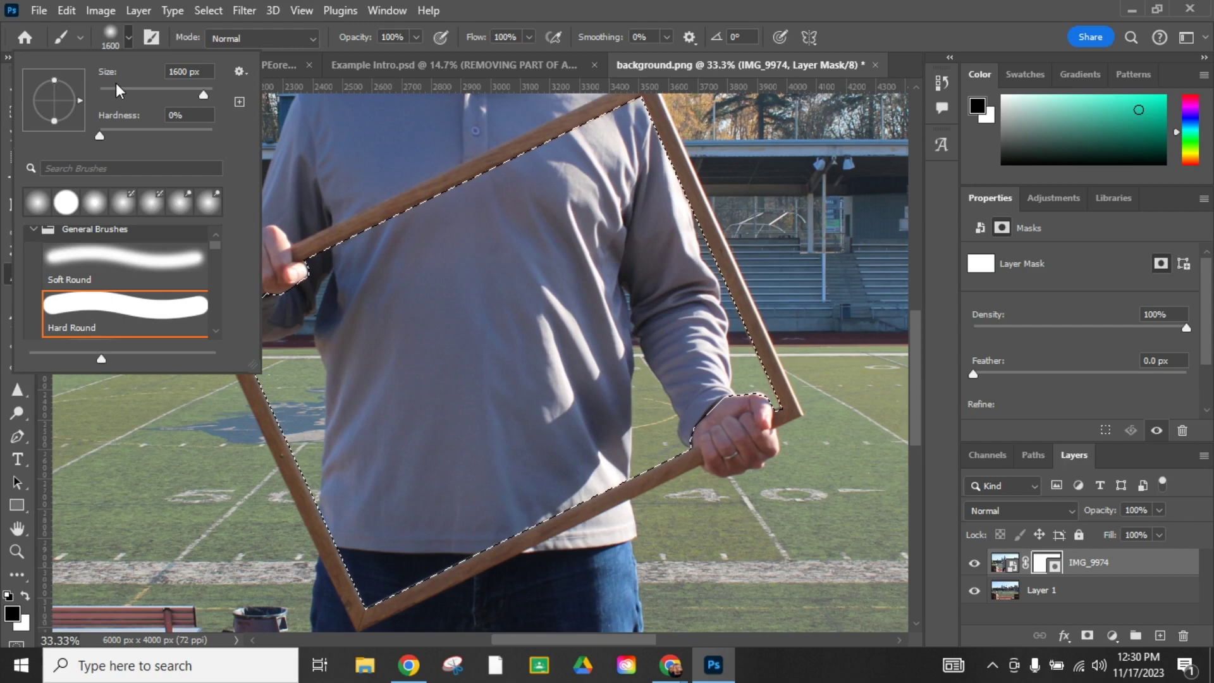
{"action": "mouse_move", "coordinate": [97, 134]}
{"action": "left_mouse_down"}
{"action": "mouse_move", "coordinate": [191, 143]}
{"action": "mouse_move", "coordinate": [222, 123]}
{"action": "left_mouse_up"}
{"action": "left_click", "coordinate": [567, 13]}
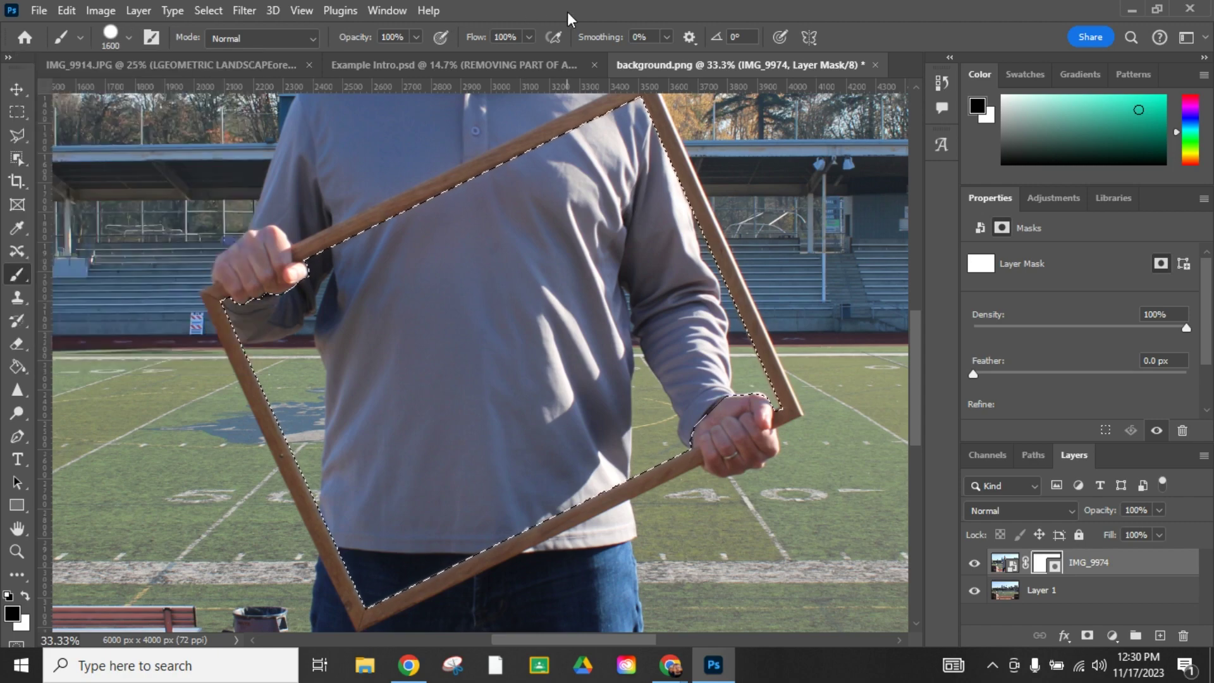
{"action": "left_click", "coordinate": [364, 316]}
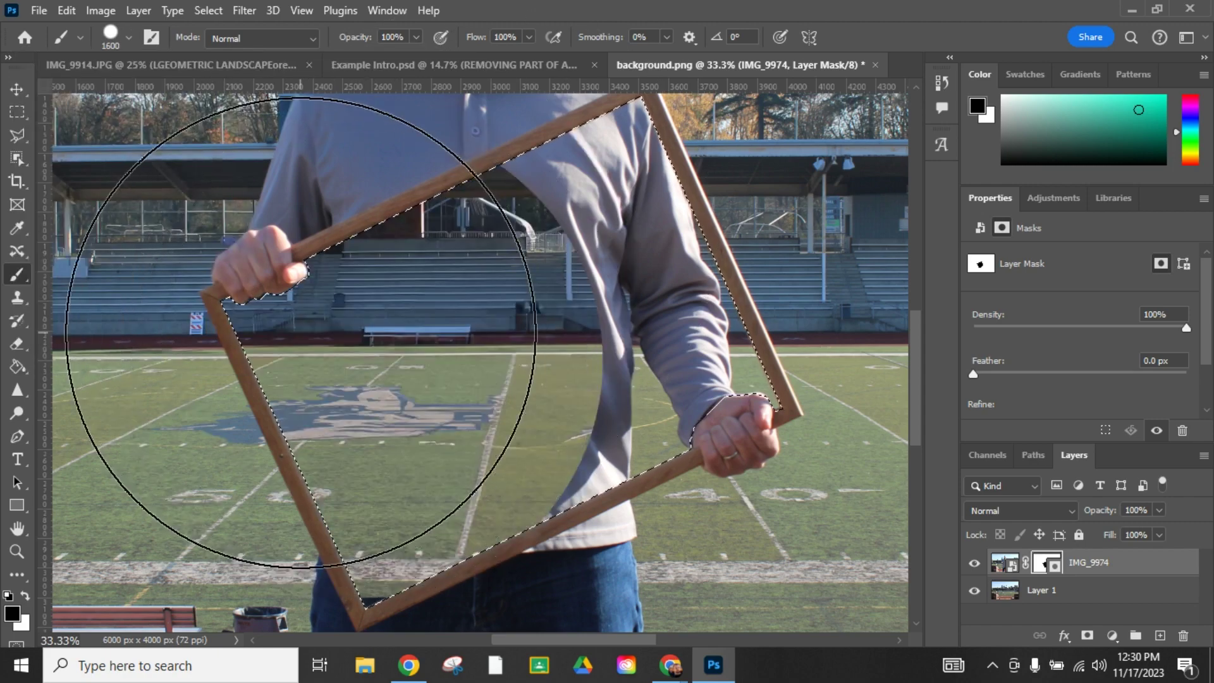
{"action": "mouse_move", "coordinate": [300, 331]}
{"action": "left_mouse_down"}
{"action": "mouse_move", "coordinate": [461, 245]}
{"action": "mouse_move", "coordinate": [597, 325]}
{"action": "mouse_move", "coordinate": [542, 434]}
{"action": "mouse_move", "coordinate": [393, 458]}
{"action": "left_mouse_up"}
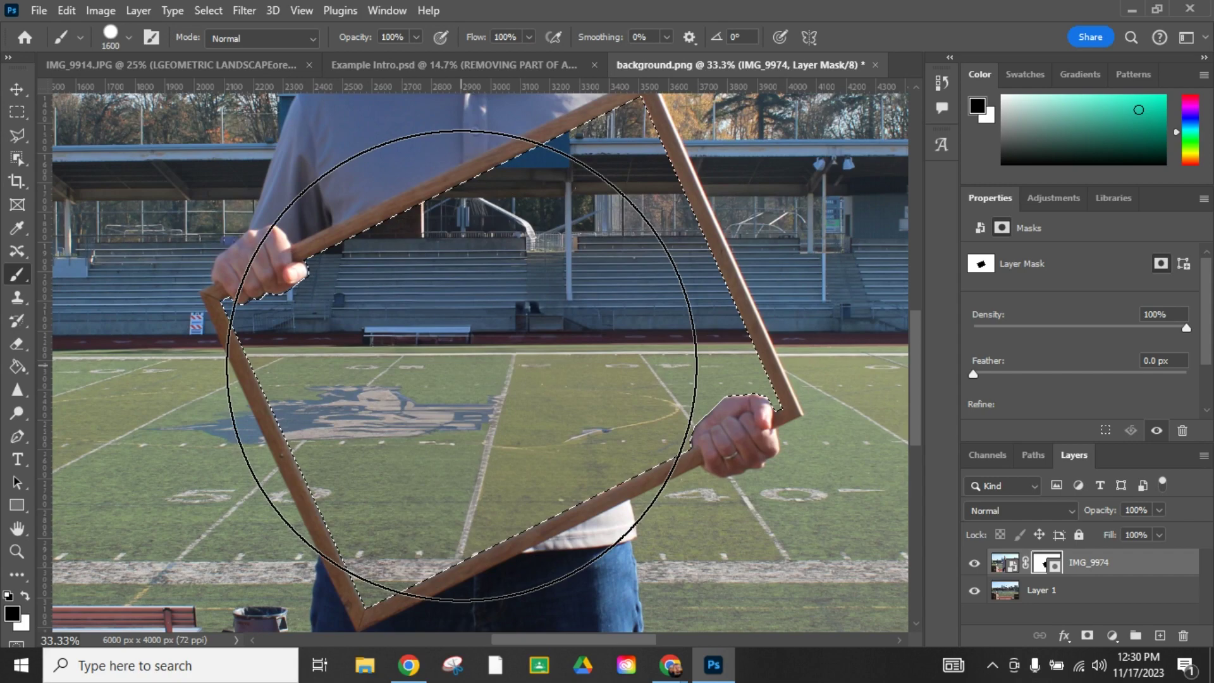
Step: Zoom out, turn the stadium background layer back on, and deselect
{"action": "key", "text": "ctrl+minus"}
{"action": "key", "text": "ctrl+minus"}
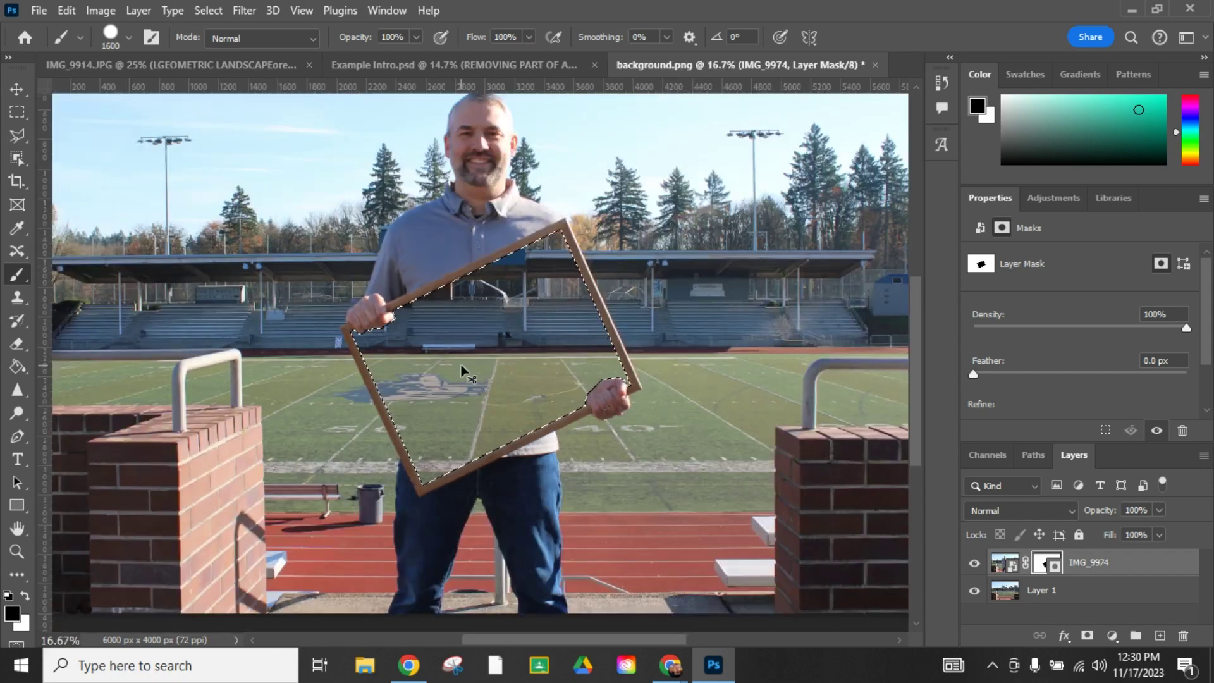
{"action": "key", "text": "ctrl+minus"}
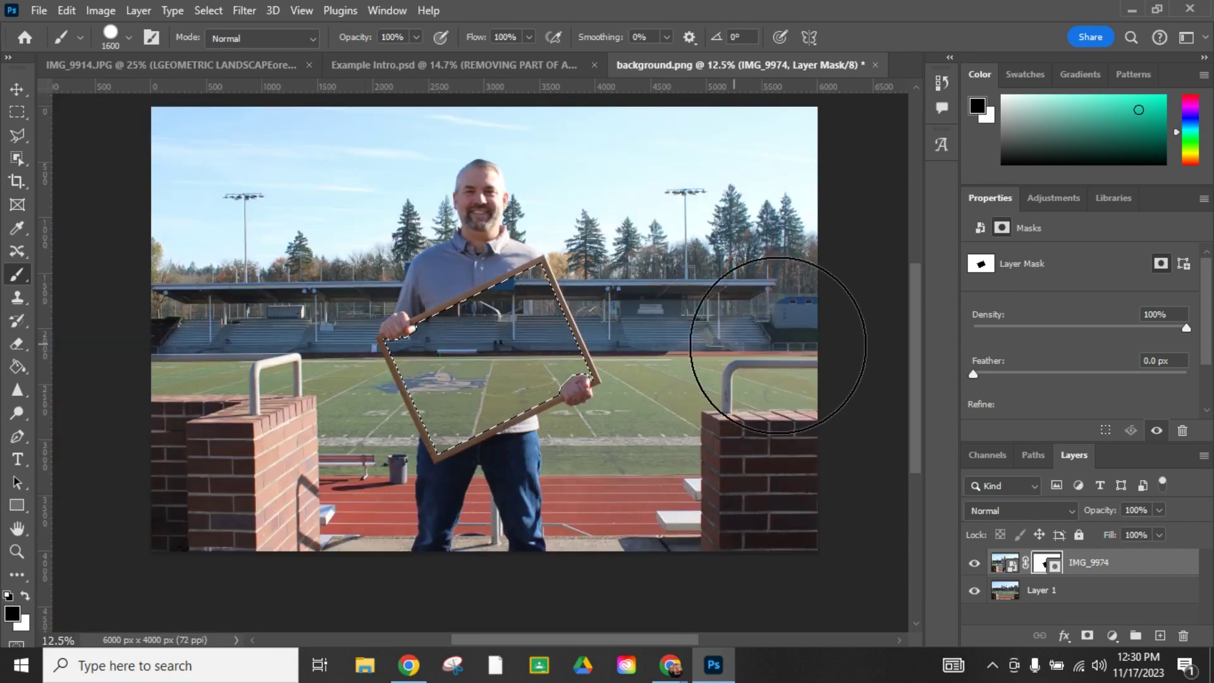
{"action": "left_click", "coordinate": [974, 591]}
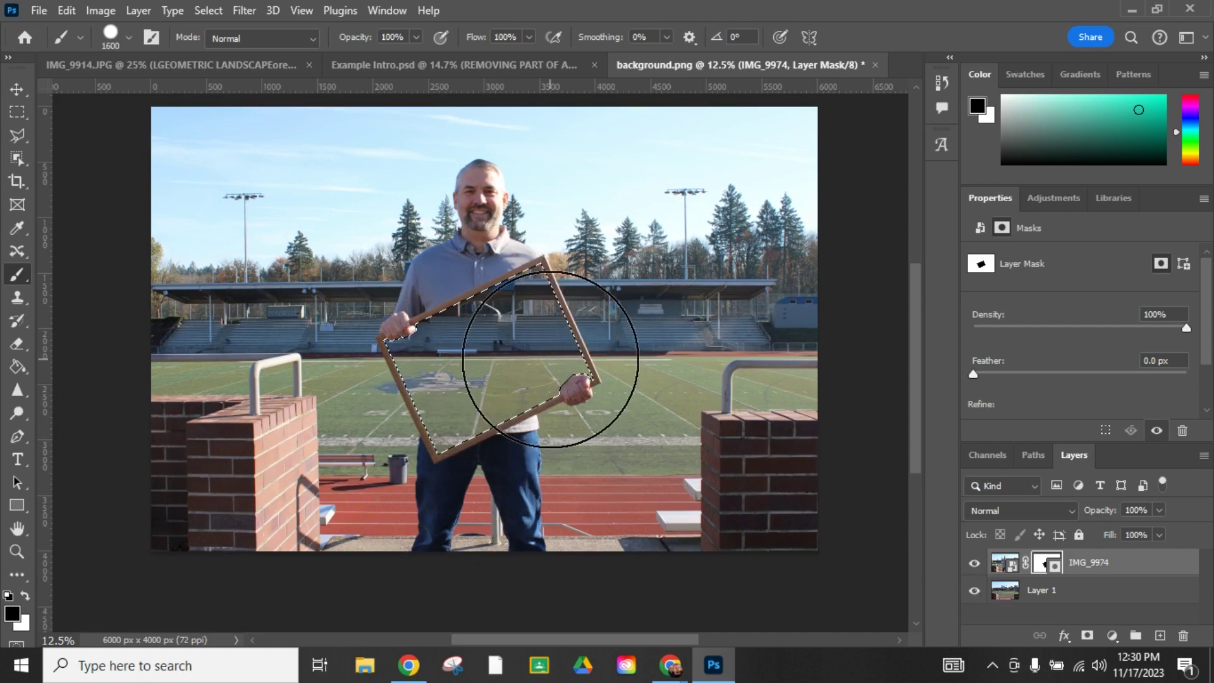
{"action": "left_click", "coordinate": [202, 9]}
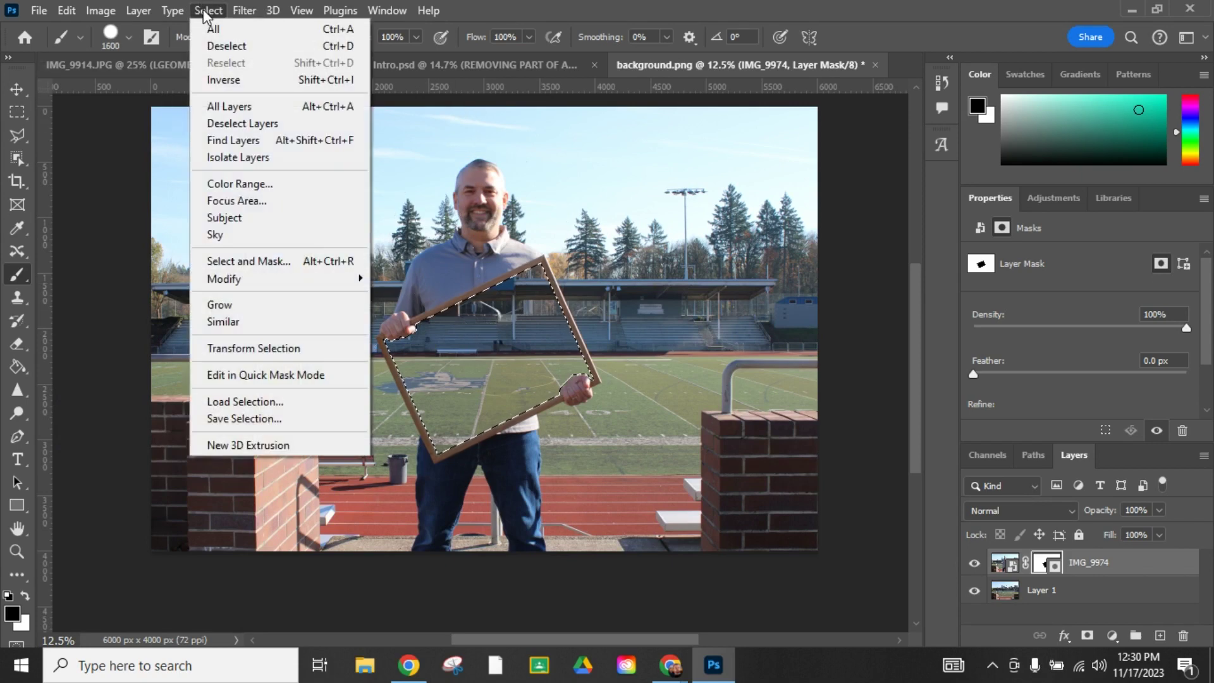
{"action": "left_click", "coordinate": [226, 46]}
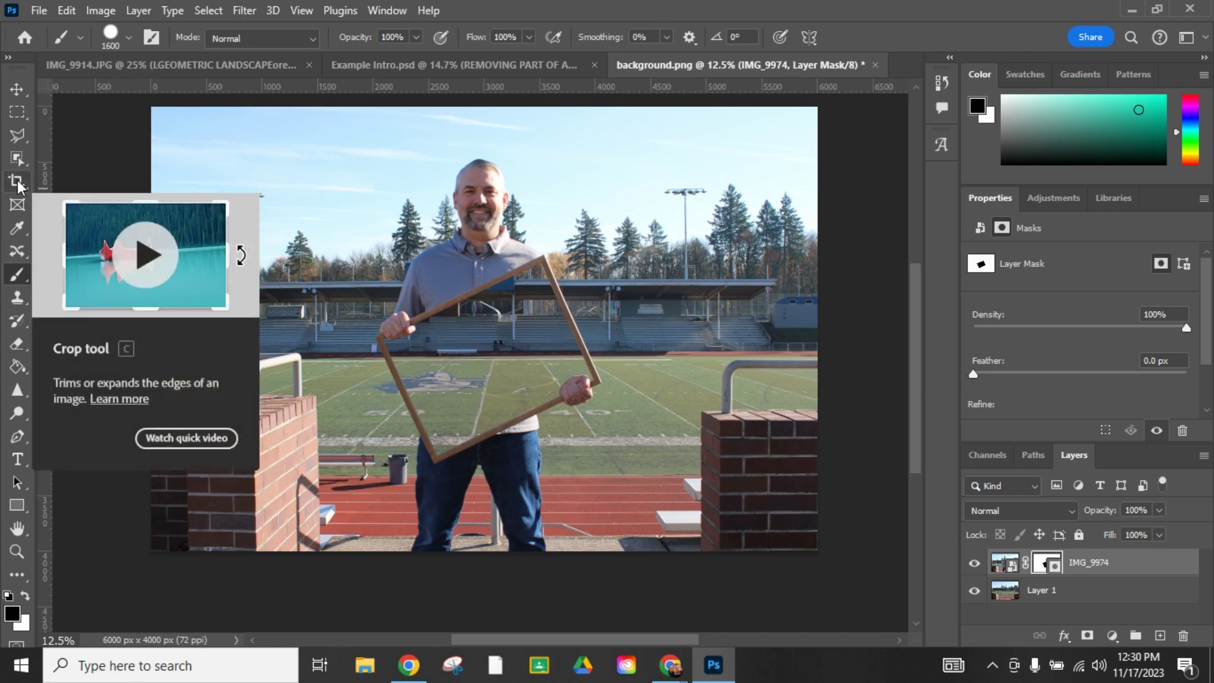
Step: Crop both sides inward to a 2704 × 4000 px portrait around the man
{"action": "left_click", "coordinate": [18, 184]}
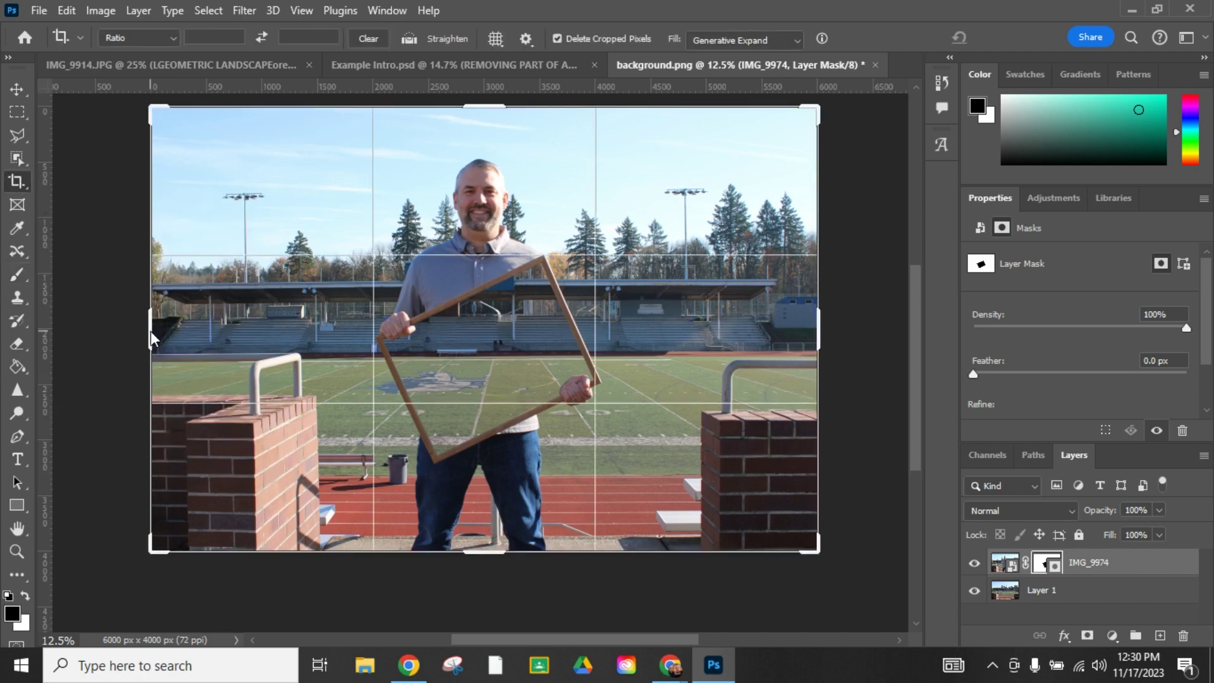
{"action": "left_click_drag", "start_coordinate": [151, 331], "coordinate": [243, 336]}
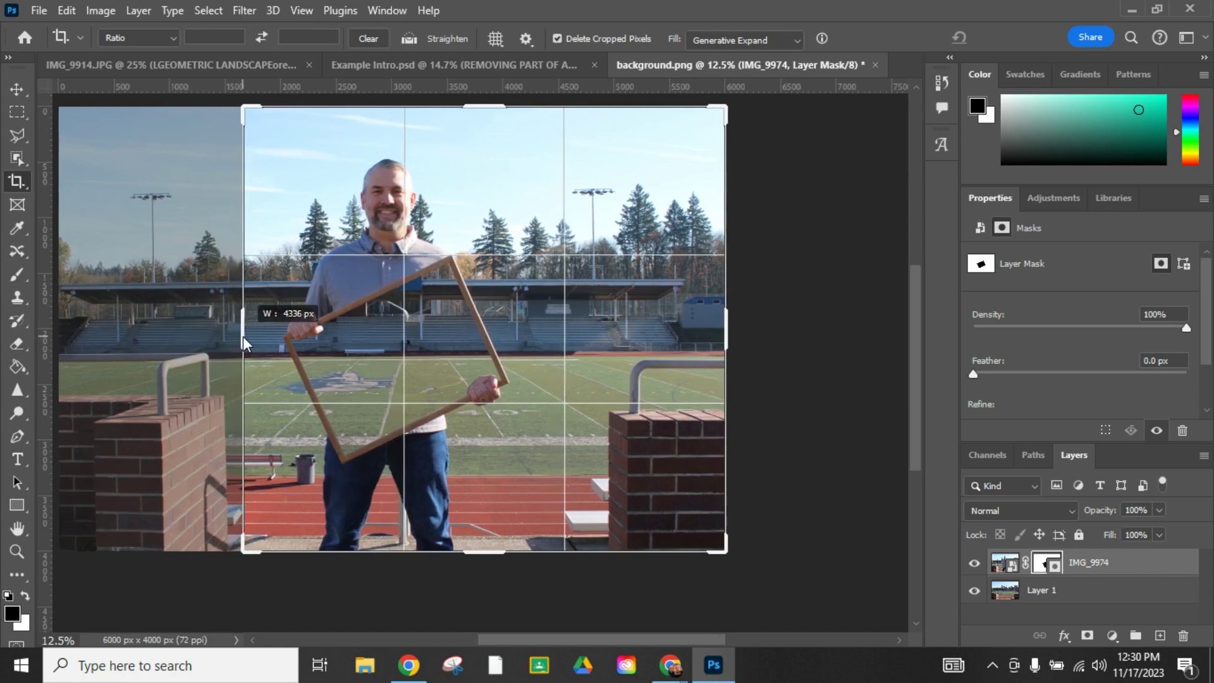
{"action": "left_click_drag", "start_coordinate": [726, 329], "coordinate": [636, 331]}
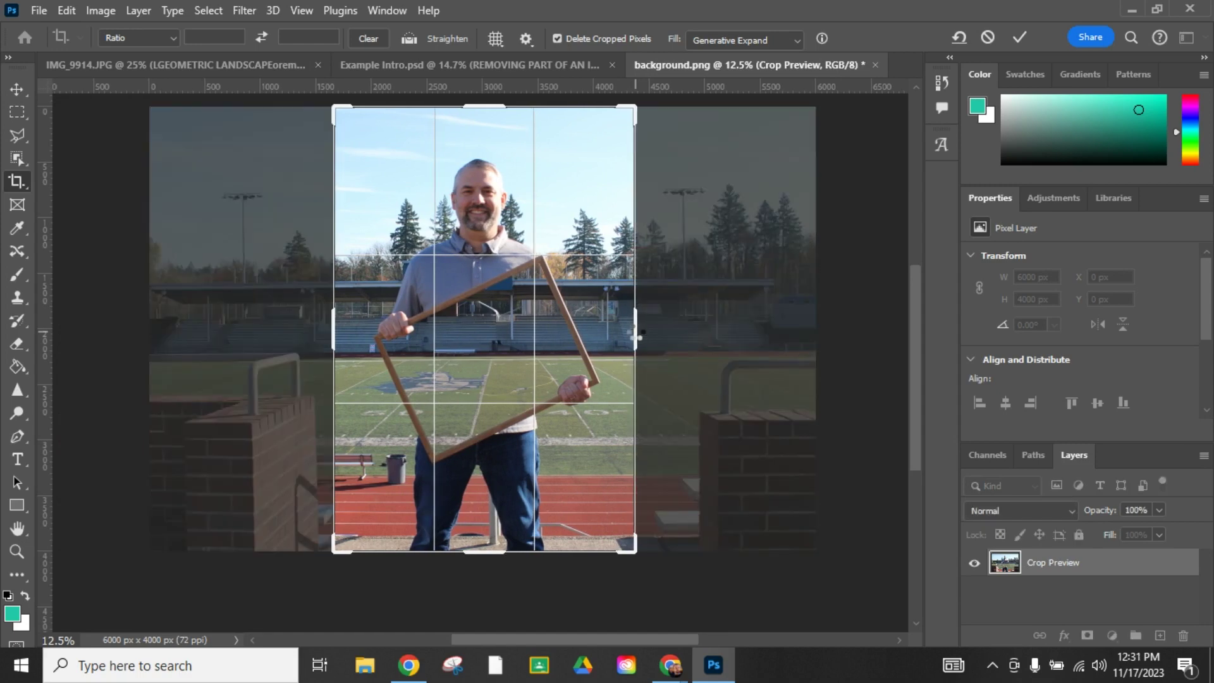
{"action": "key", "text": "Return"}
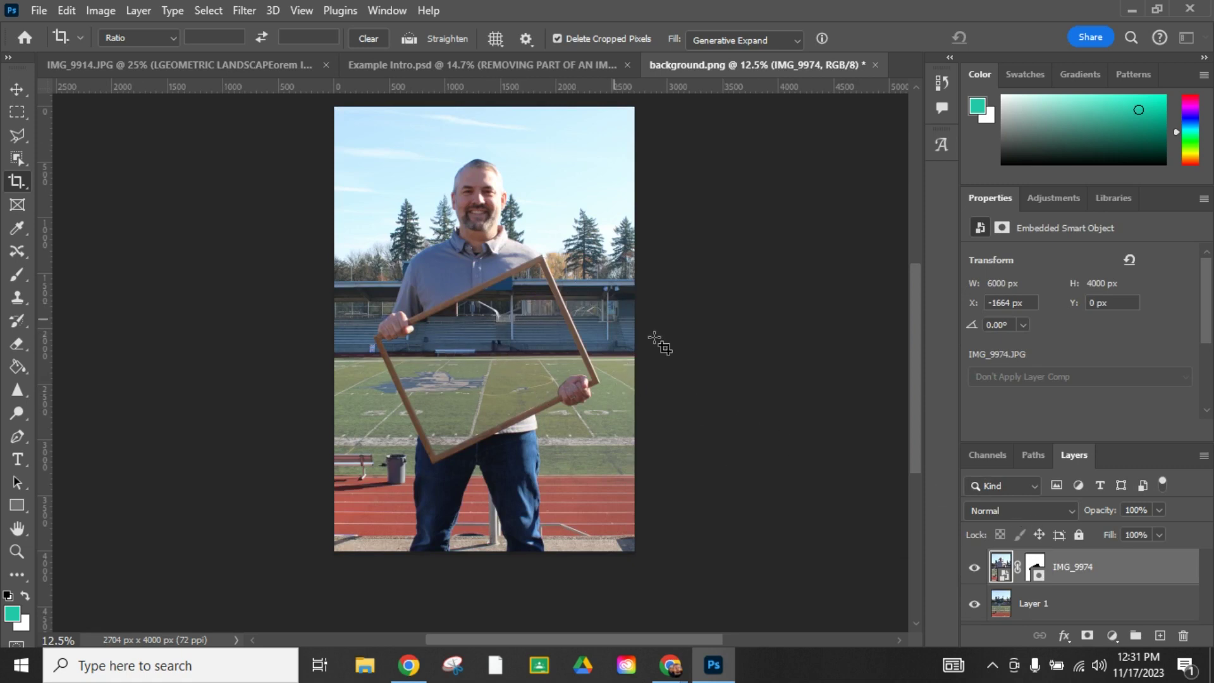
Step: Add a Black & White adjustment layer to make the composite grayscale
{"action": "left_click", "coordinate": [1113, 638]}
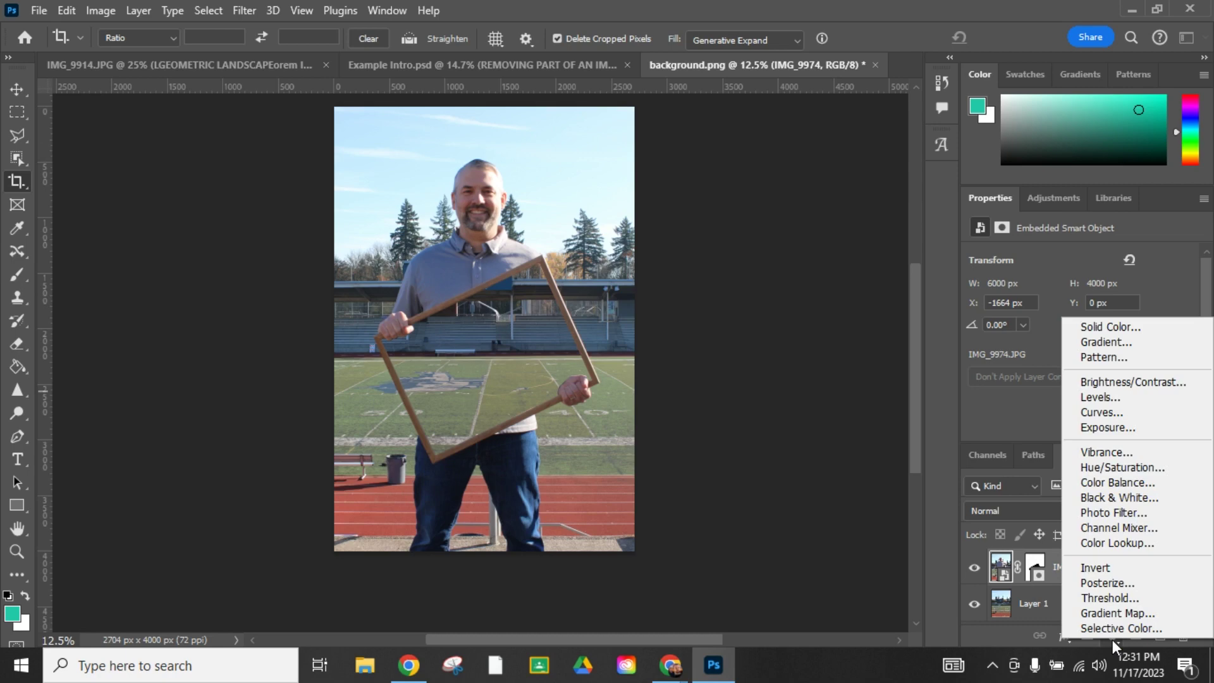
{"action": "left_click", "coordinate": [847, 606]}
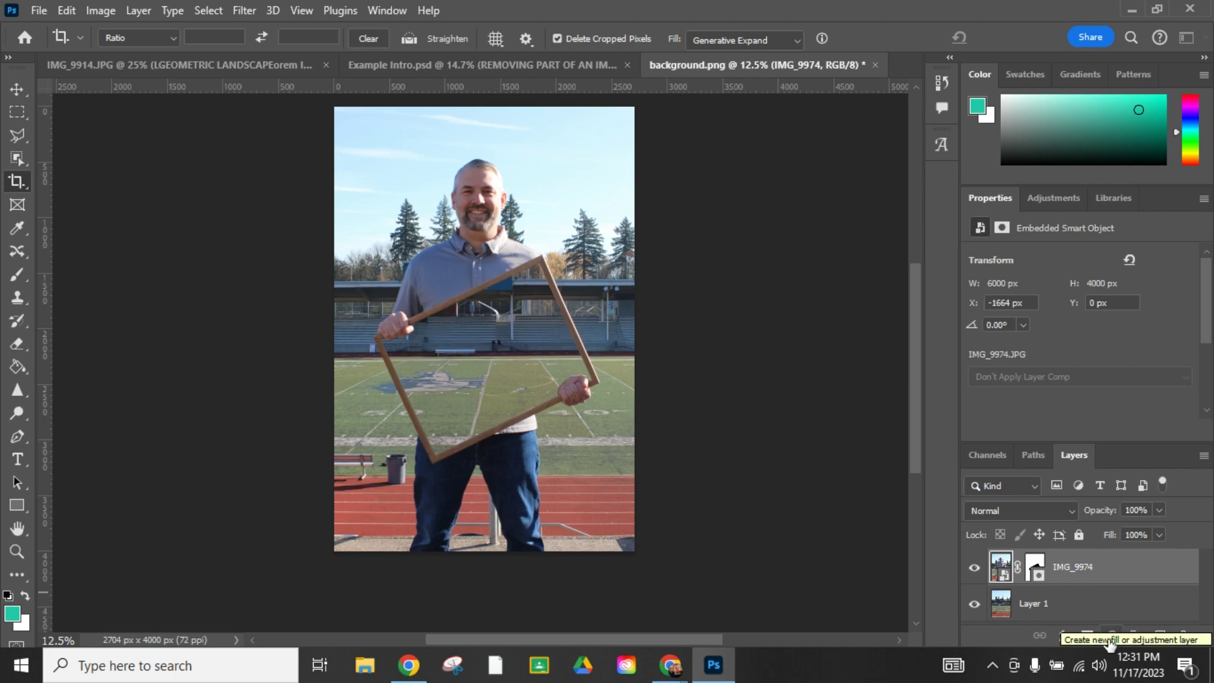
{"action": "left_click", "coordinate": [1109, 639]}
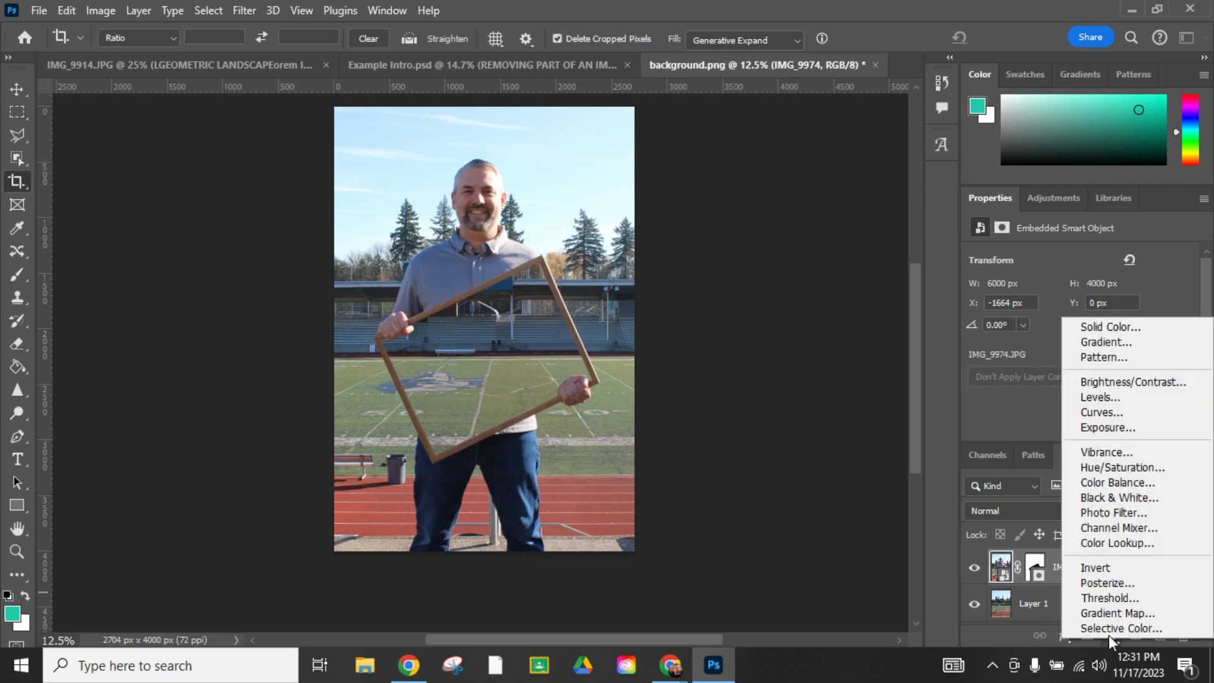
{"action": "left_click", "coordinate": [1124, 499]}
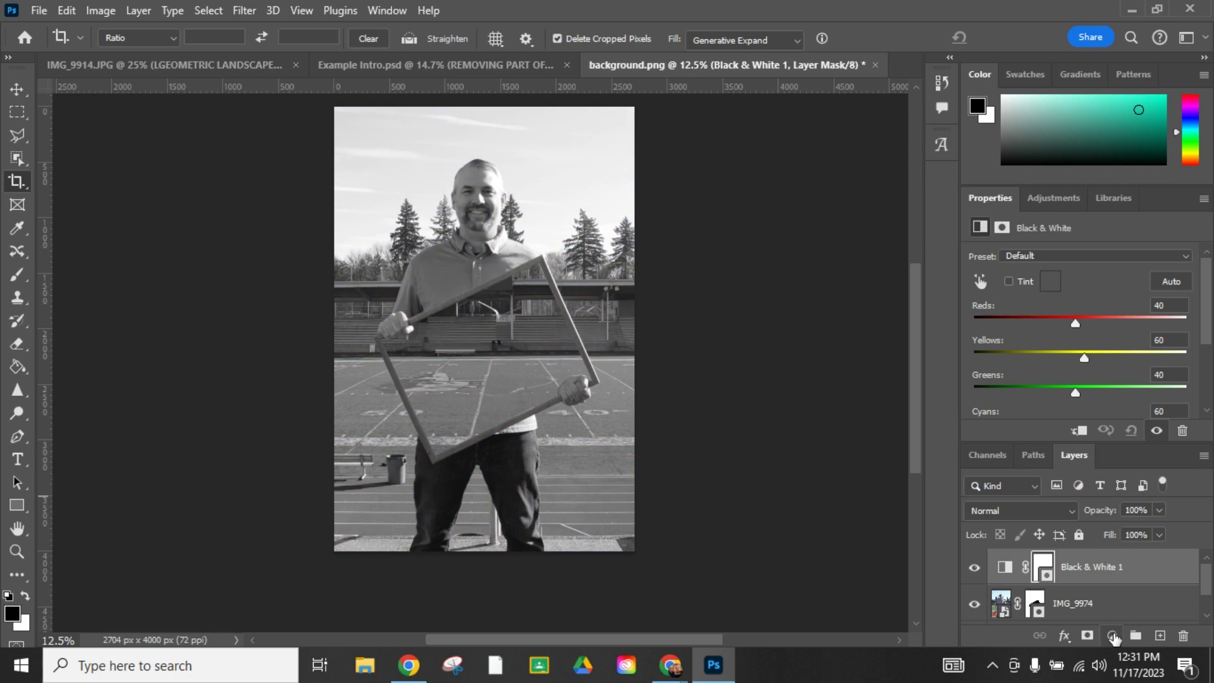
Step: Add a Brightness/Contrast adjustment with Brightness 9 and Contrast 27, then fit the view
{"action": "left_click", "coordinate": [1113, 635]}
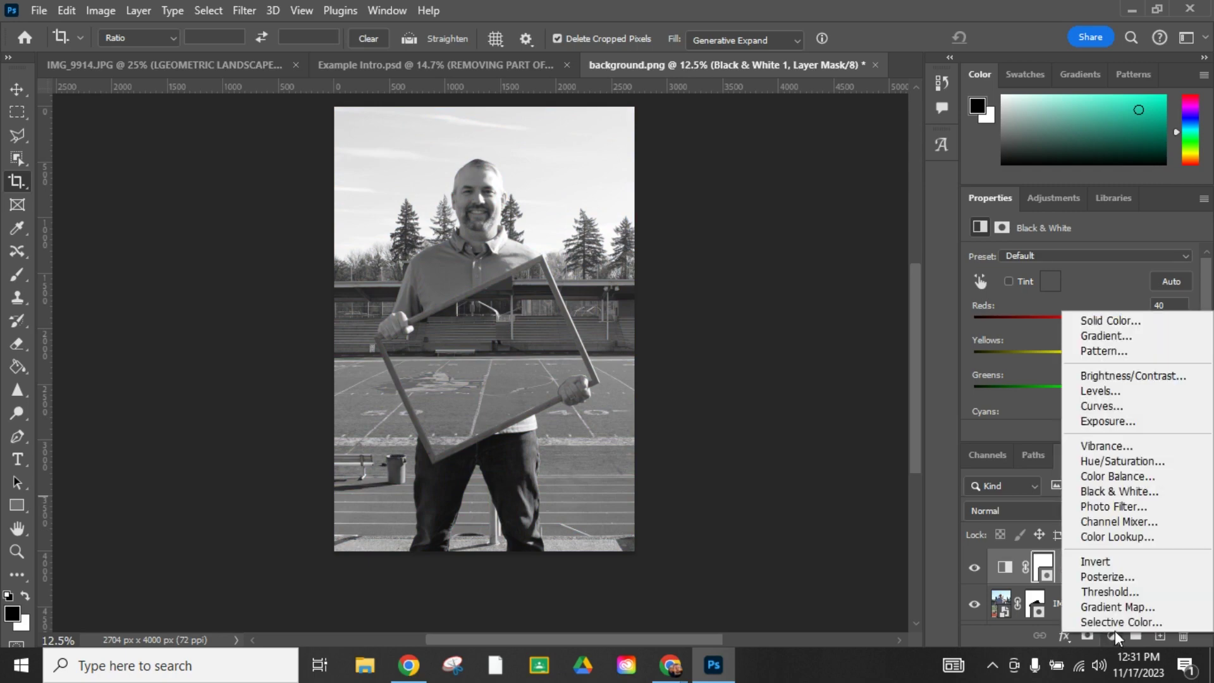
{"action": "left_click", "coordinate": [1165, 378]}
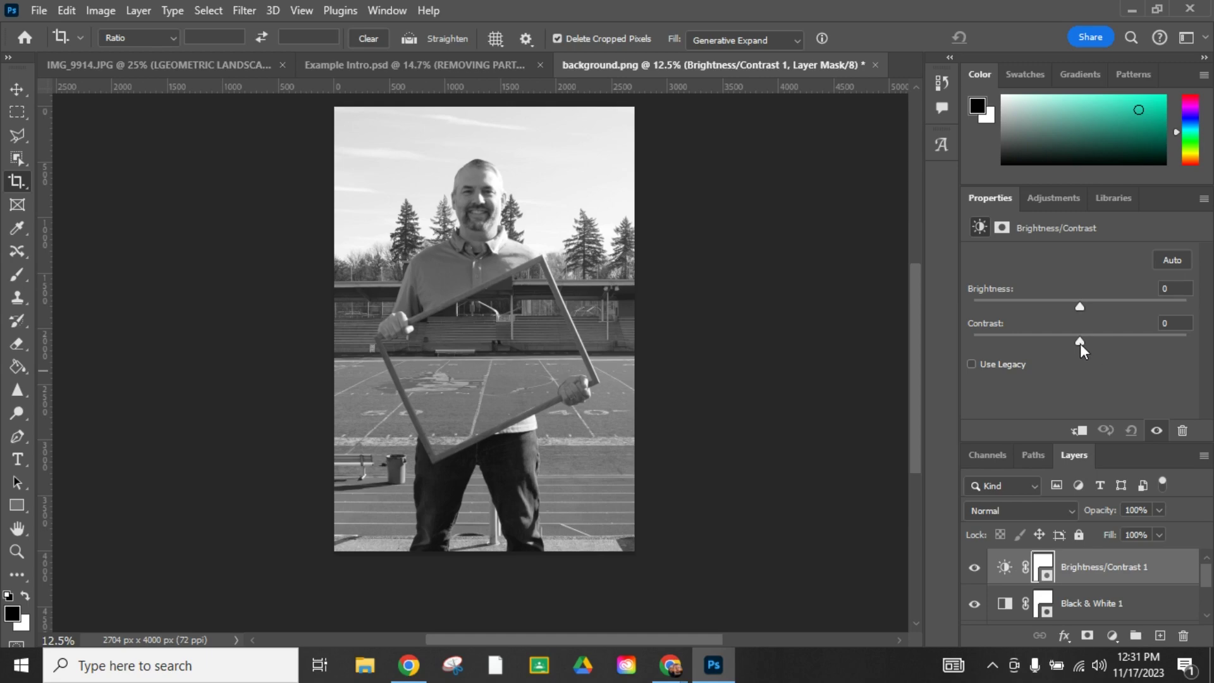
{"action": "left_click_drag", "start_coordinate": [1084, 340], "coordinate": [1110, 343]}
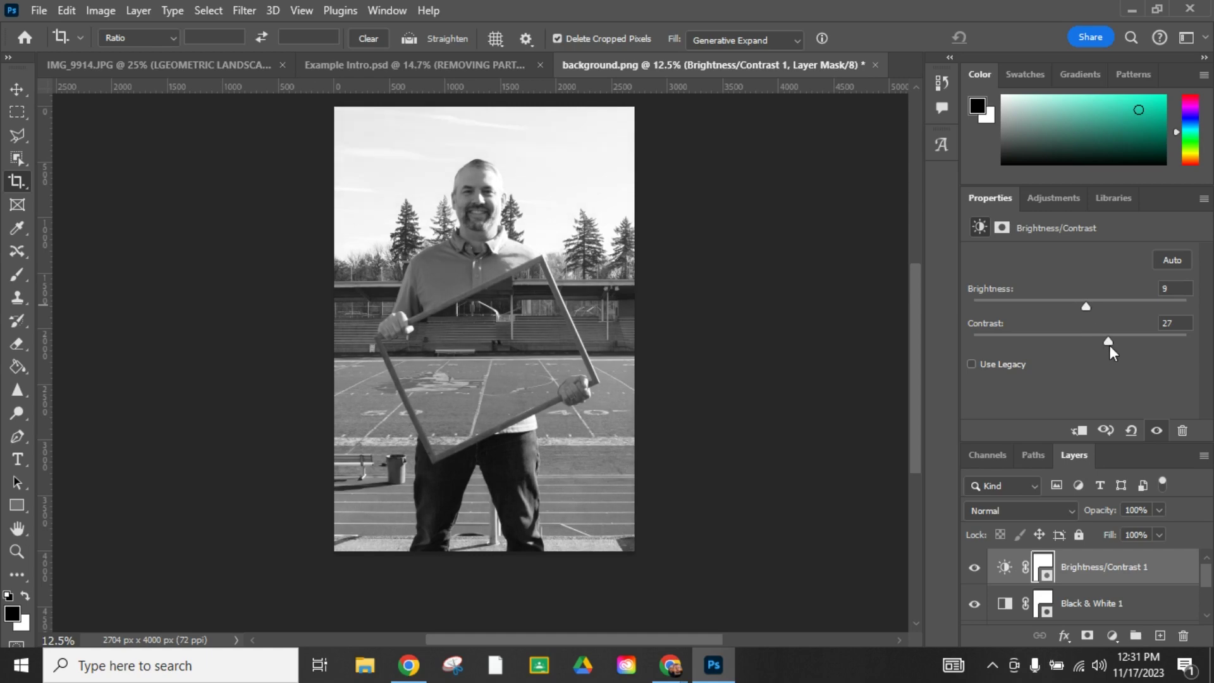
{"action": "left_click", "coordinate": [975, 568]}
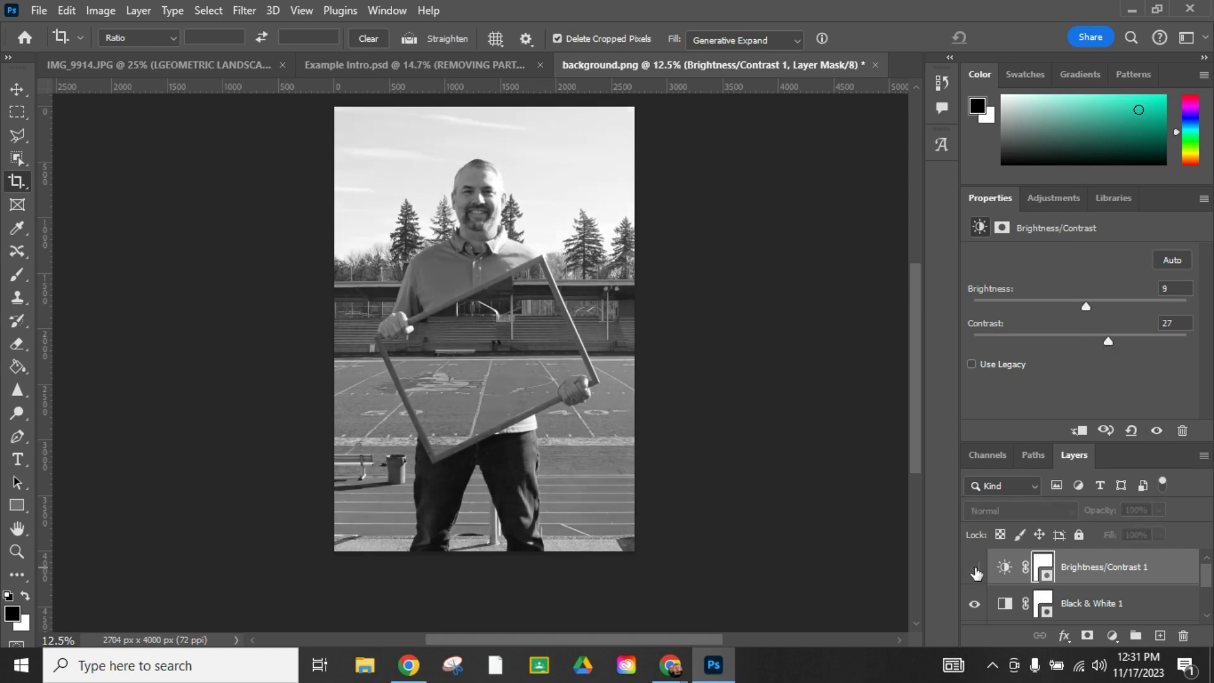
{"action": "left_click", "coordinate": [975, 568]}
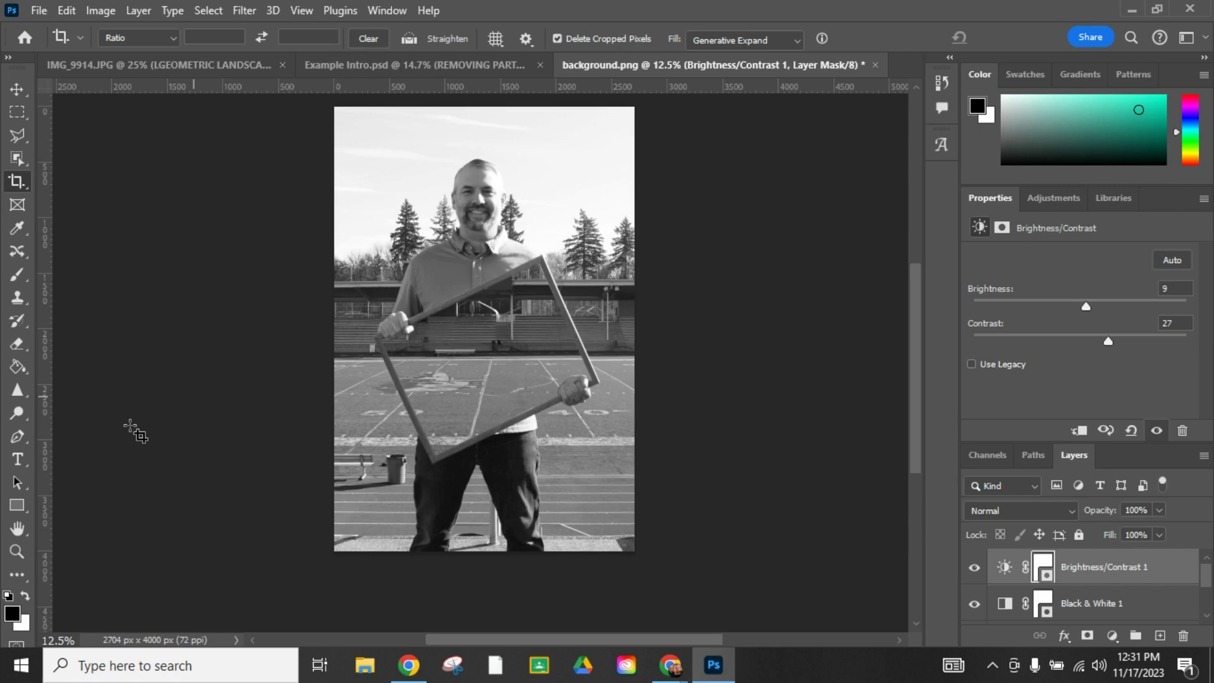
{"action": "double_click", "coordinate": [19, 530]}
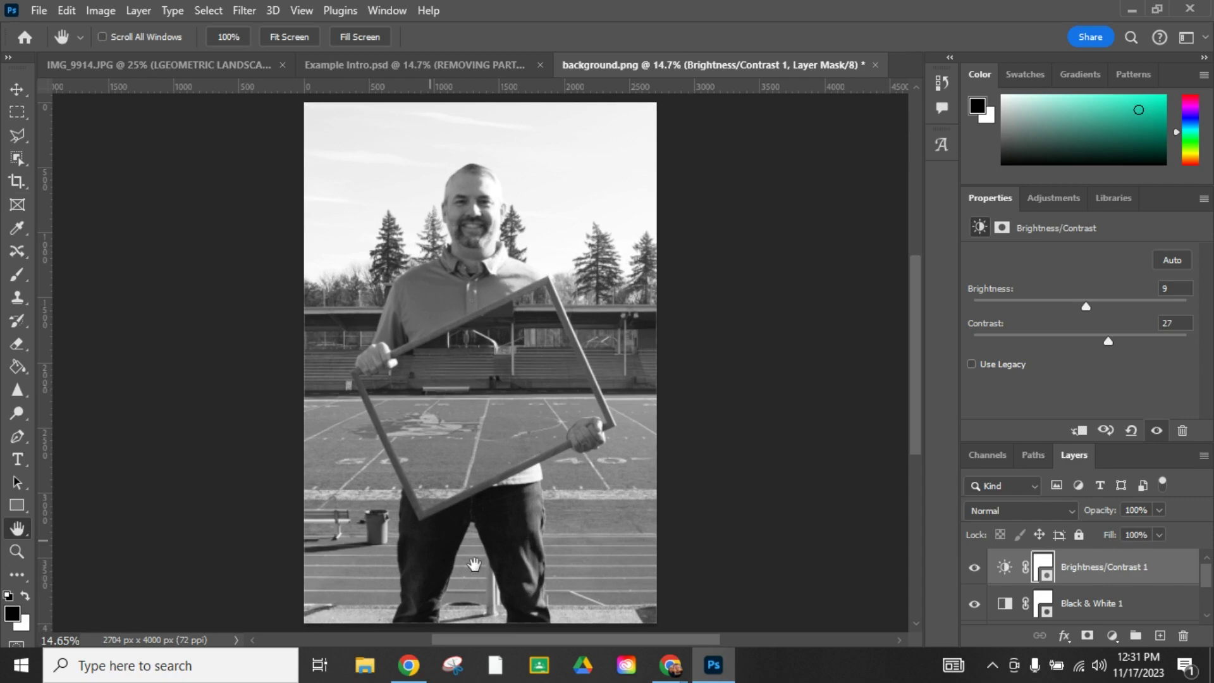
{"action": "mouse_move", "coordinate": [678, 674]}
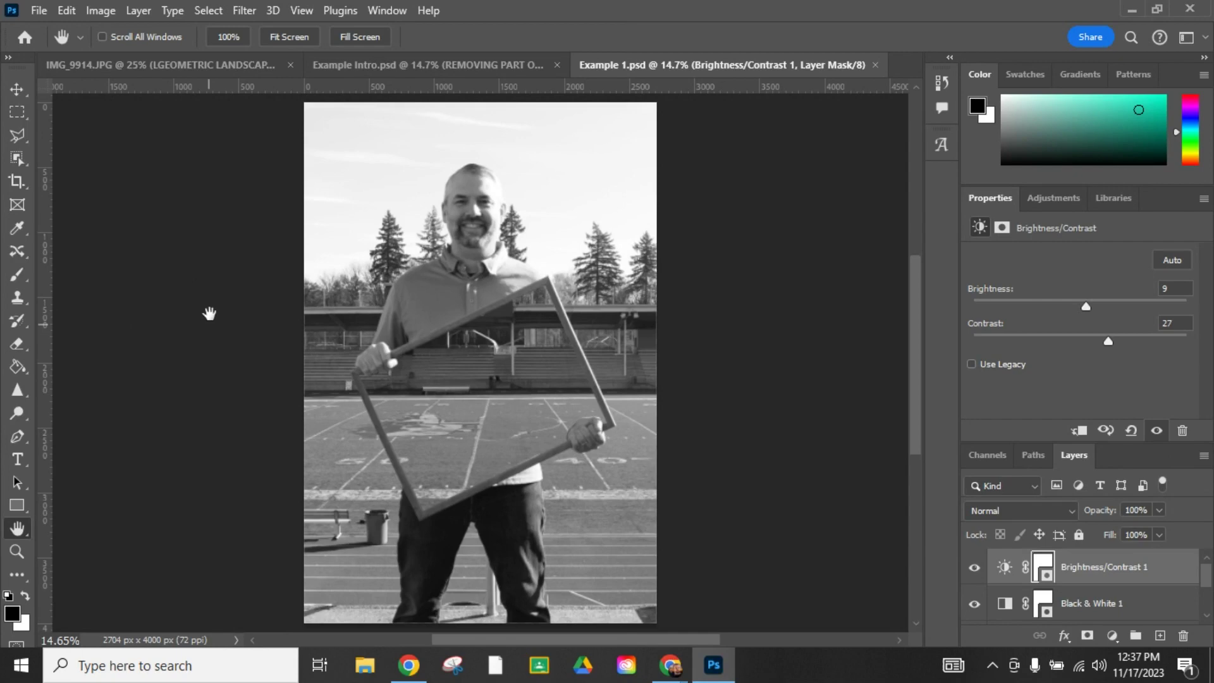
Step: Open the background.png stadium photo
{"action": "left_click", "coordinate": [39, 11]}
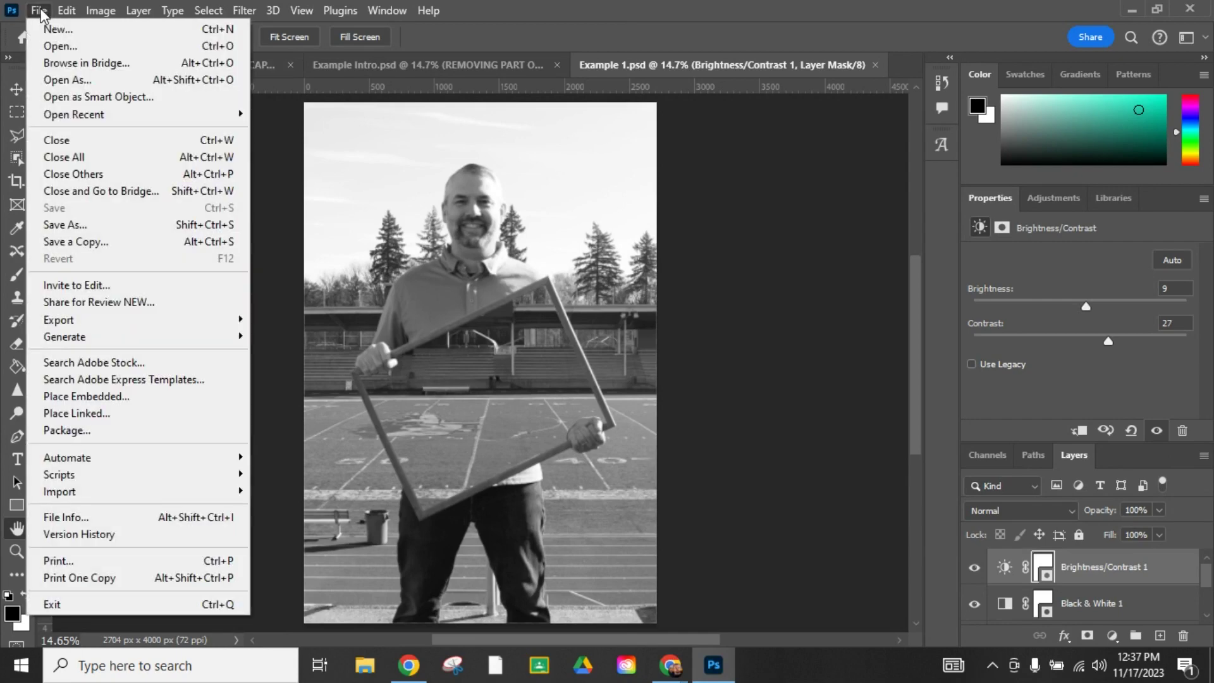
{"action": "left_click", "coordinate": [63, 46]}
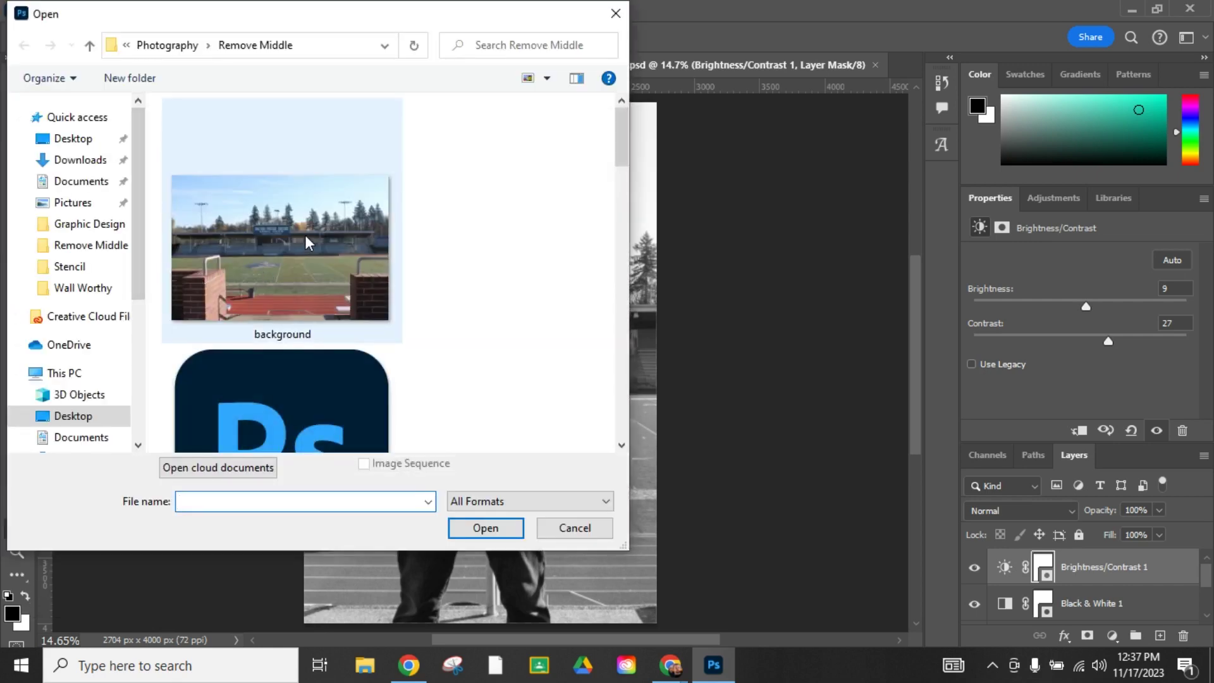
{"action": "left_click", "coordinate": [306, 239]}
{"action": "left_click", "coordinate": [492, 527]}
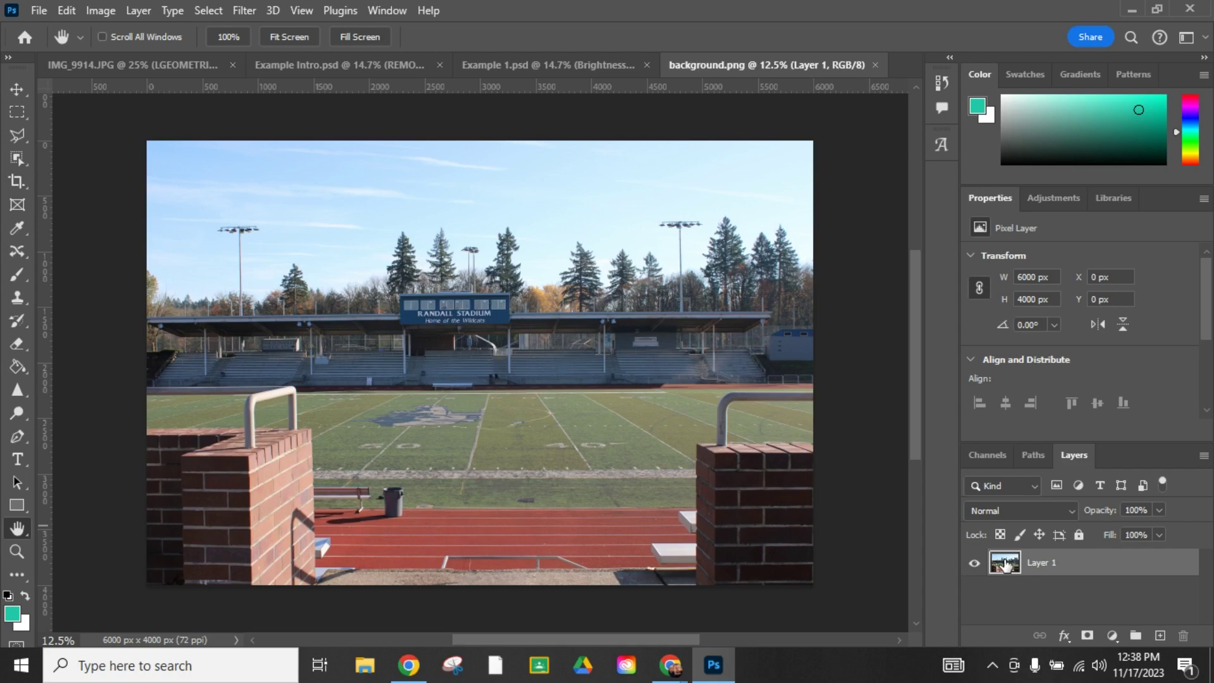
Step: Place IMG_9975 as an embedded layer over the background and commit it at full size
{"action": "left_click", "coordinate": [39, 10]}
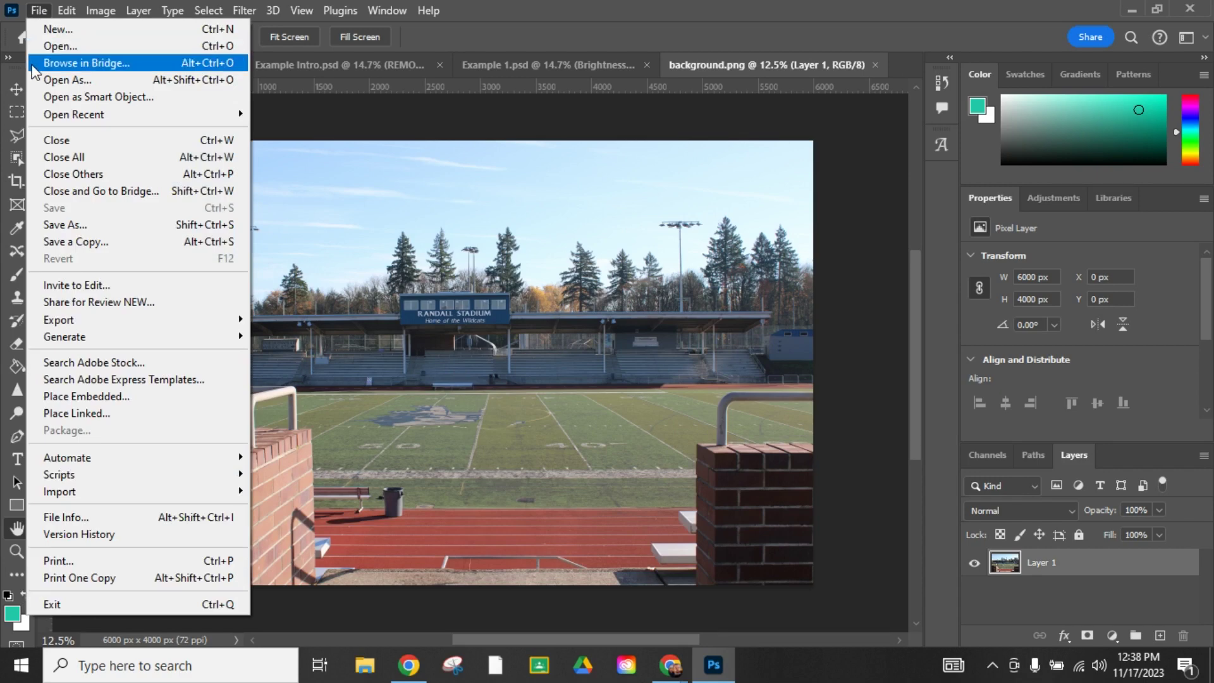
{"action": "left_click", "coordinate": [124, 402]}
{"action": "scroll", "coordinate": [506, 322], "scroll_direction": "down", "scroll_amount": 5}
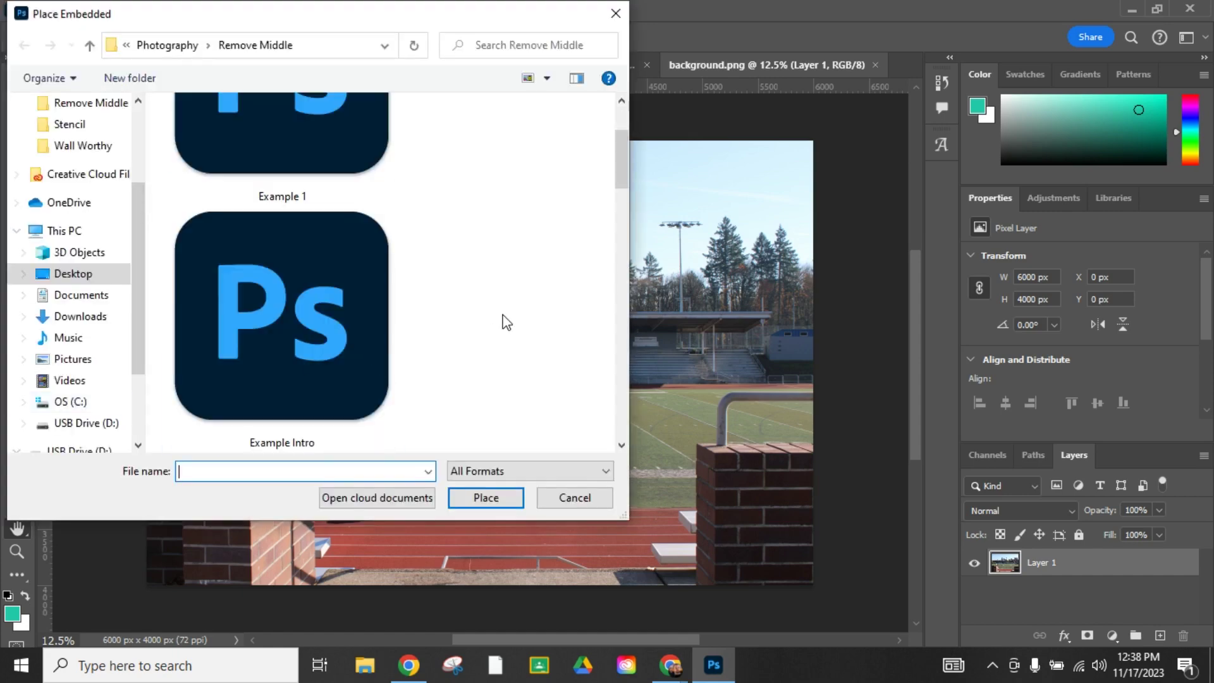
{"action": "scroll", "coordinate": [505, 321], "scroll_direction": "down", "scroll_amount": 3}
{"action": "scroll", "coordinate": [504, 321], "scroll_direction": "down", "scroll_amount": 3}
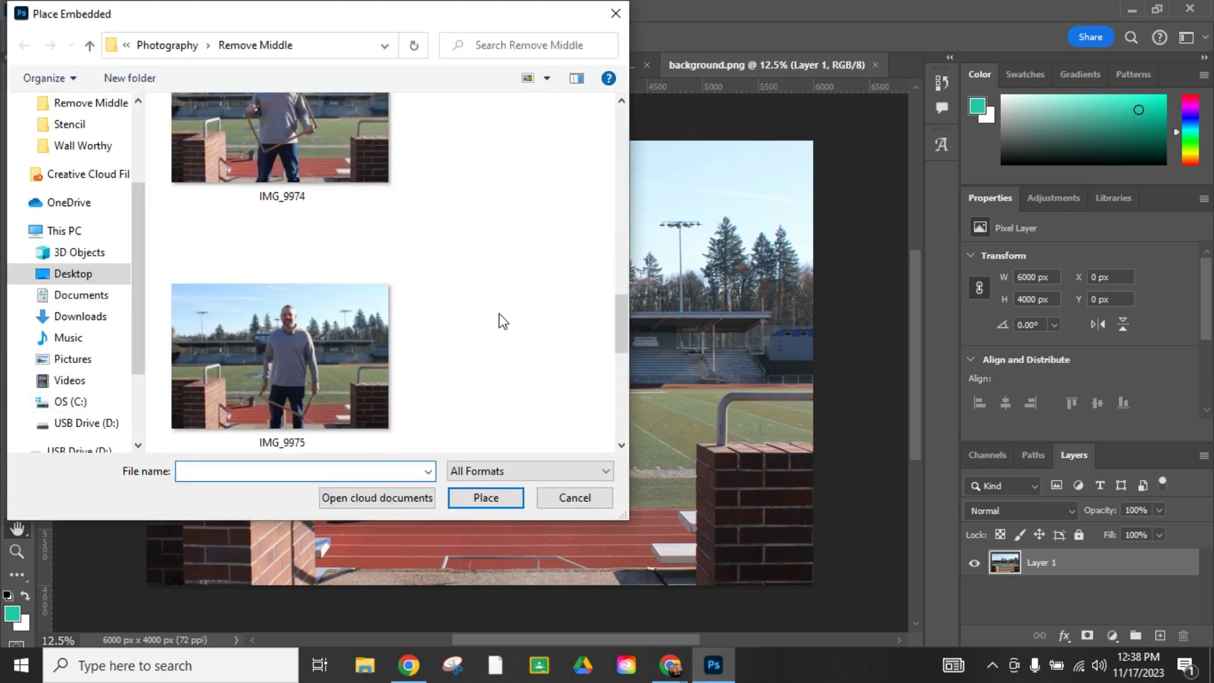
{"action": "left_click", "coordinate": [324, 356]}
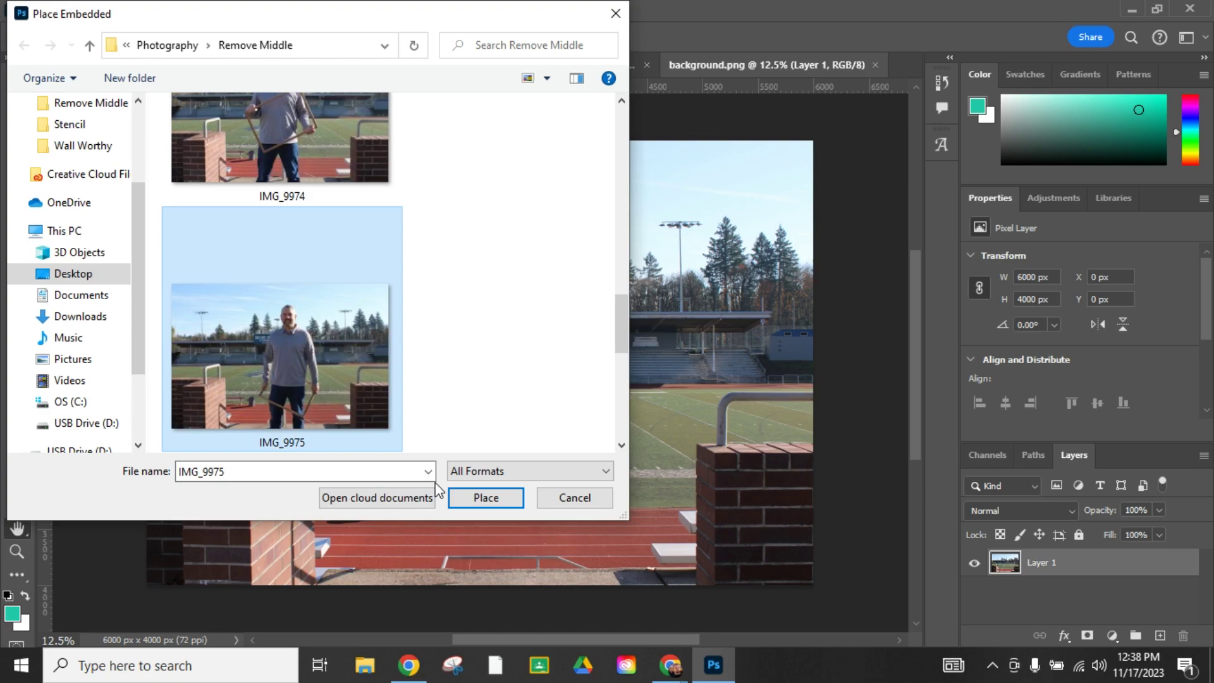
{"action": "left_click", "coordinate": [476, 498]}
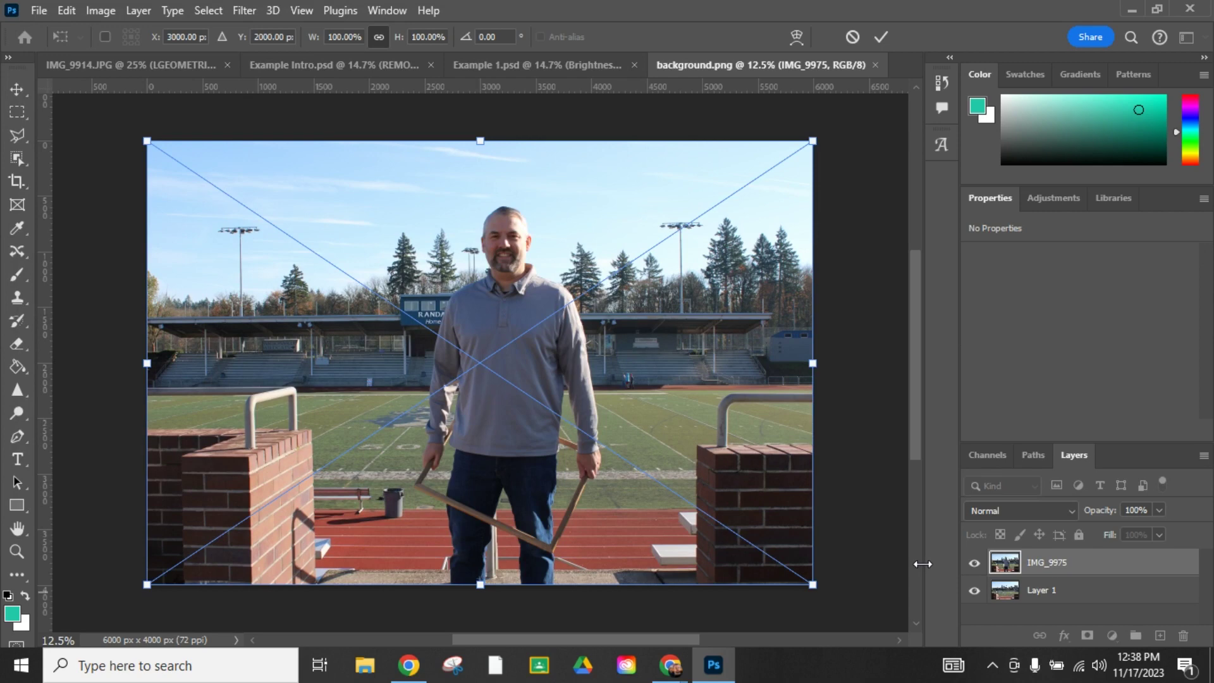
{"action": "key", "text": "Return"}
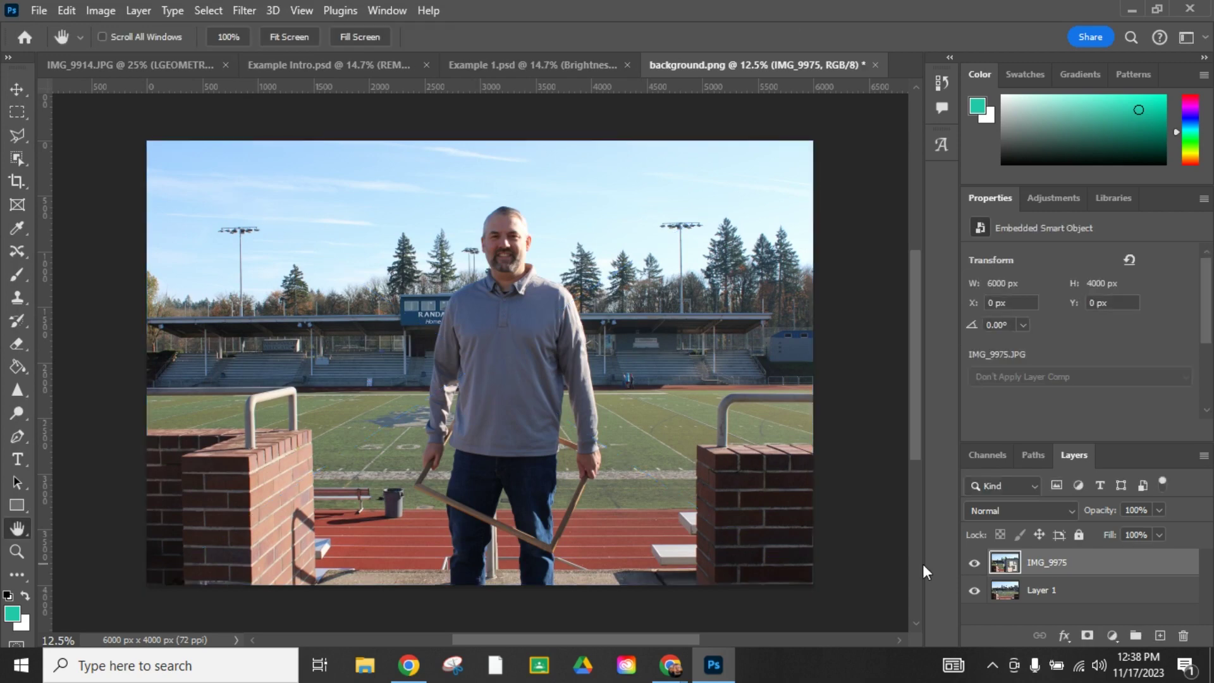
Step: Check the IMG_9975 layer's visibility and add an empty white layer mask to it
{"action": "left_click", "coordinate": [975, 564]}
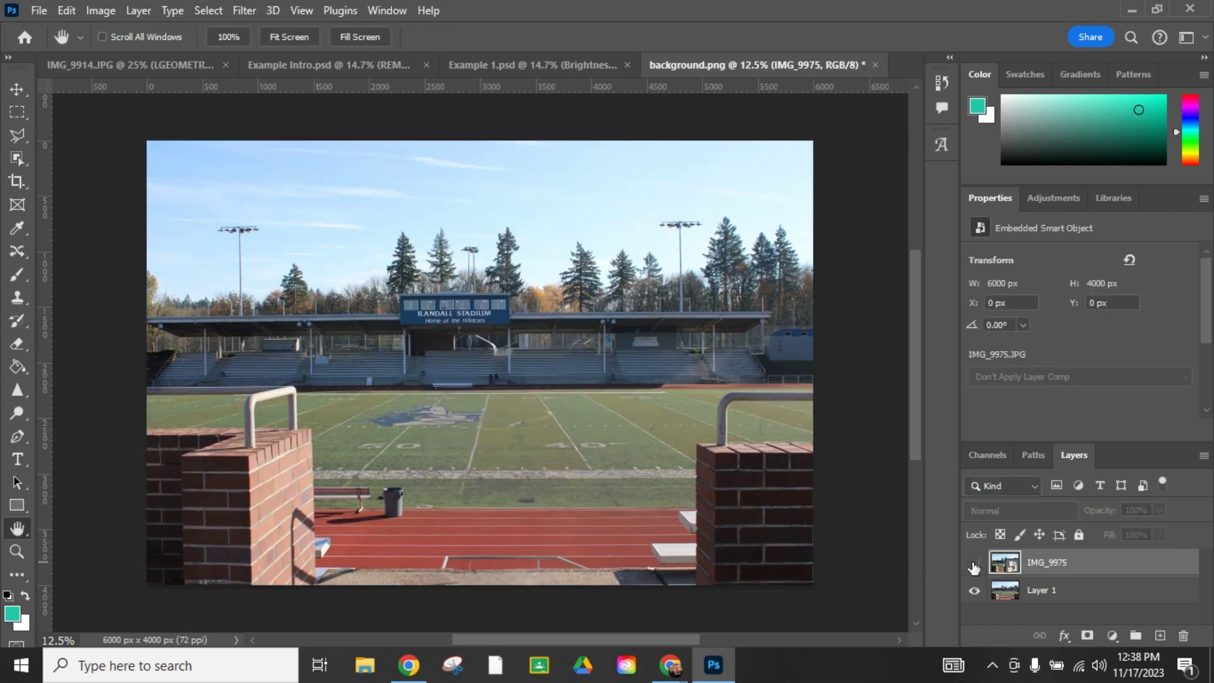
{"action": "left_click", "coordinate": [975, 563]}
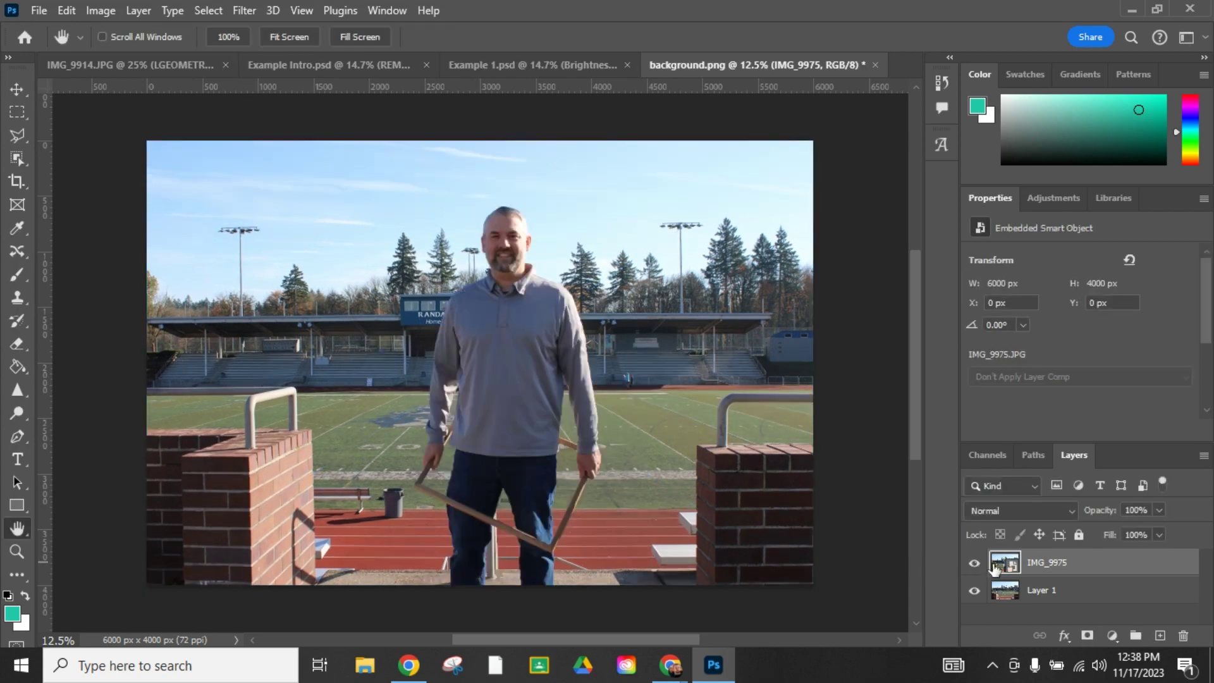
{"action": "left_click", "coordinate": [1086, 636]}
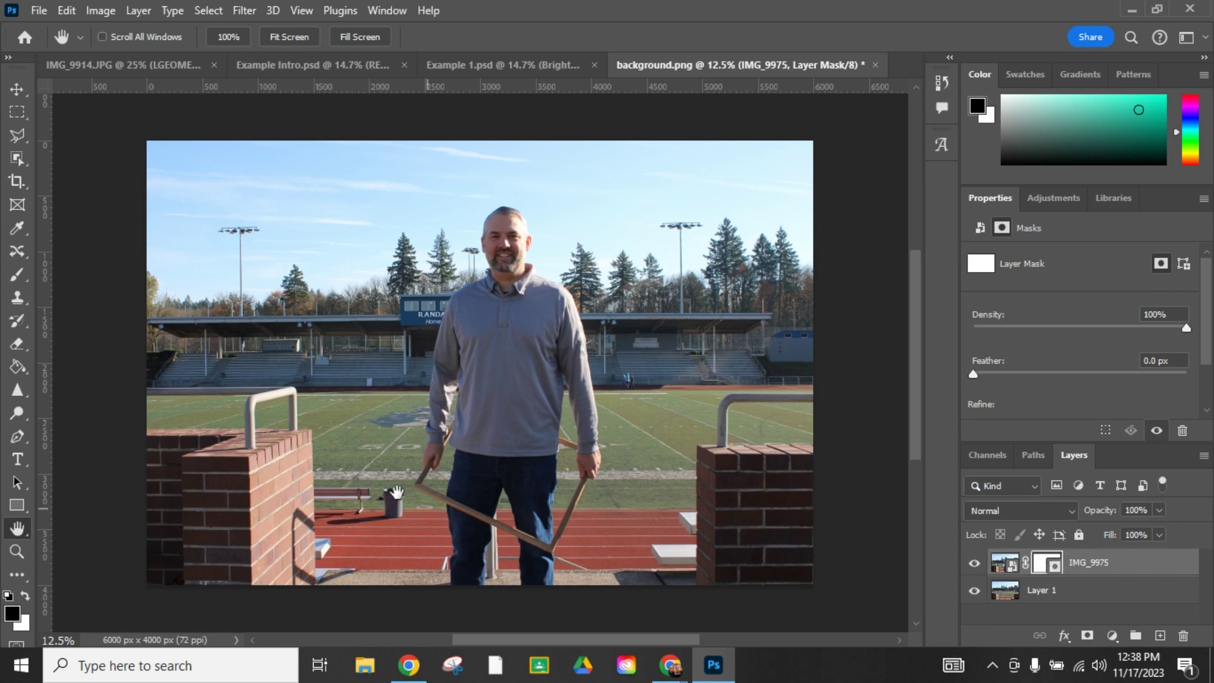
Step: Zoom in twice on the man's legs at the bottom of the image
{"action": "left_click", "coordinate": [19, 555]}
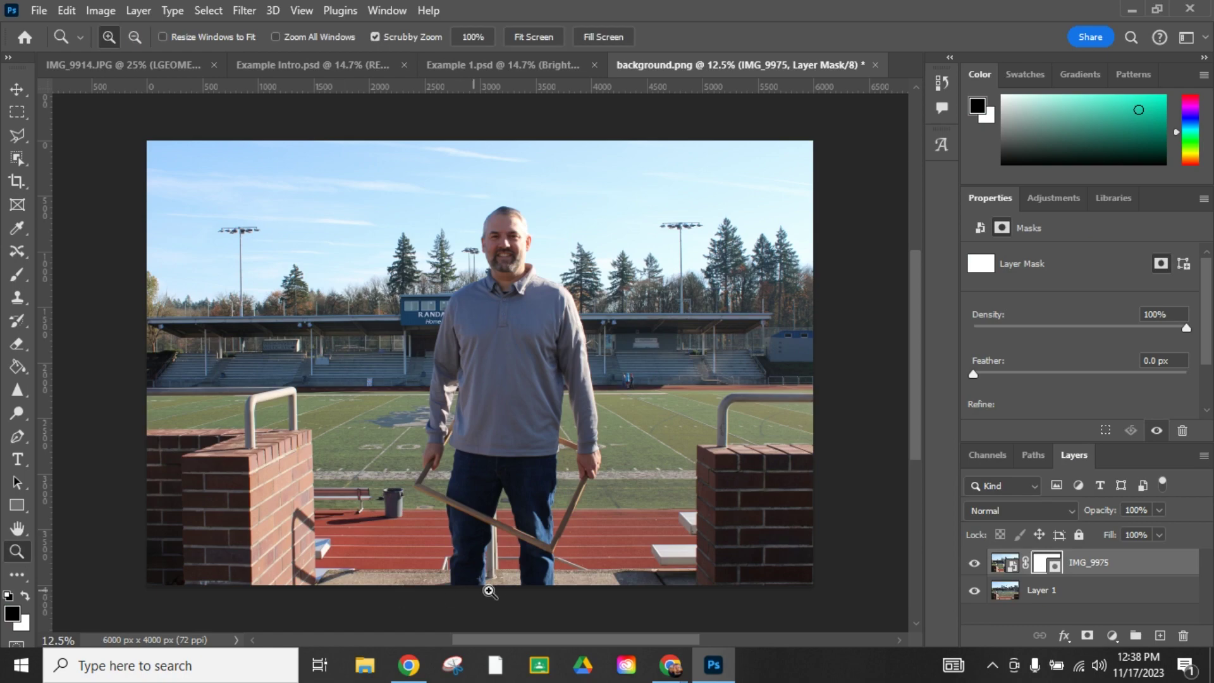
{"action": "left_click", "coordinate": [503, 579]}
{"action": "left_click", "coordinate": [511, 578]}
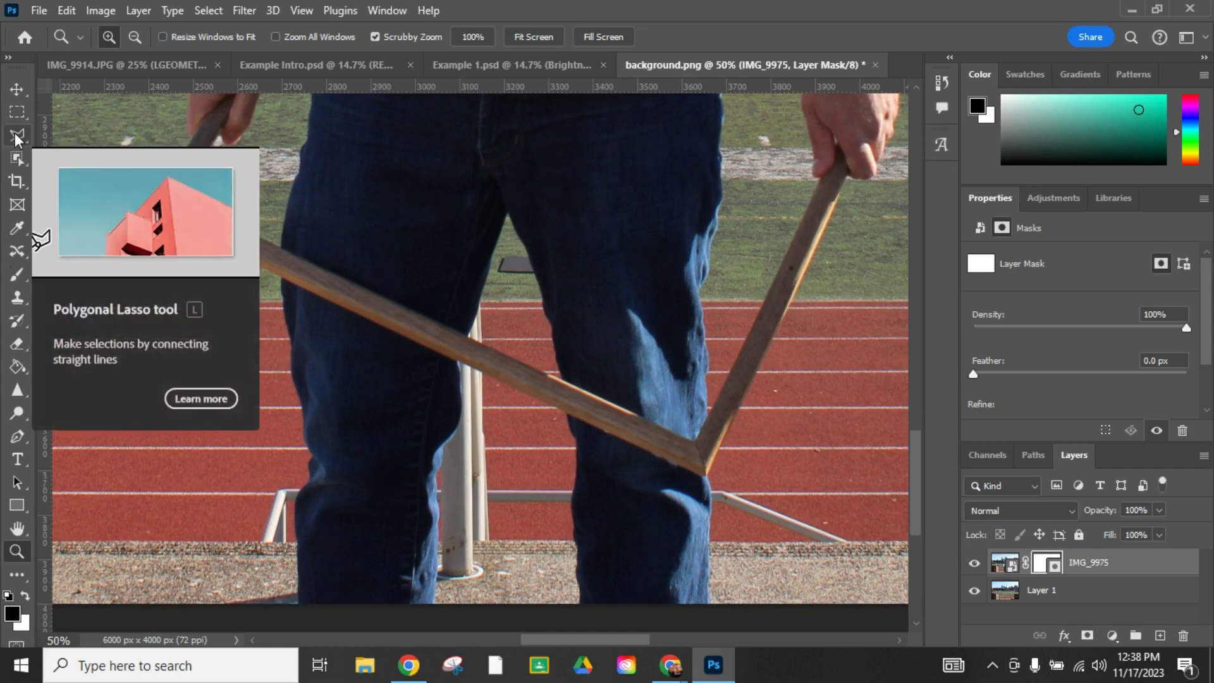
Step: With the Polygonal Lasso, select the legs between the frame's lower edge and the image bottom
{"action": "left_click", "coordinate": [17, 138]}
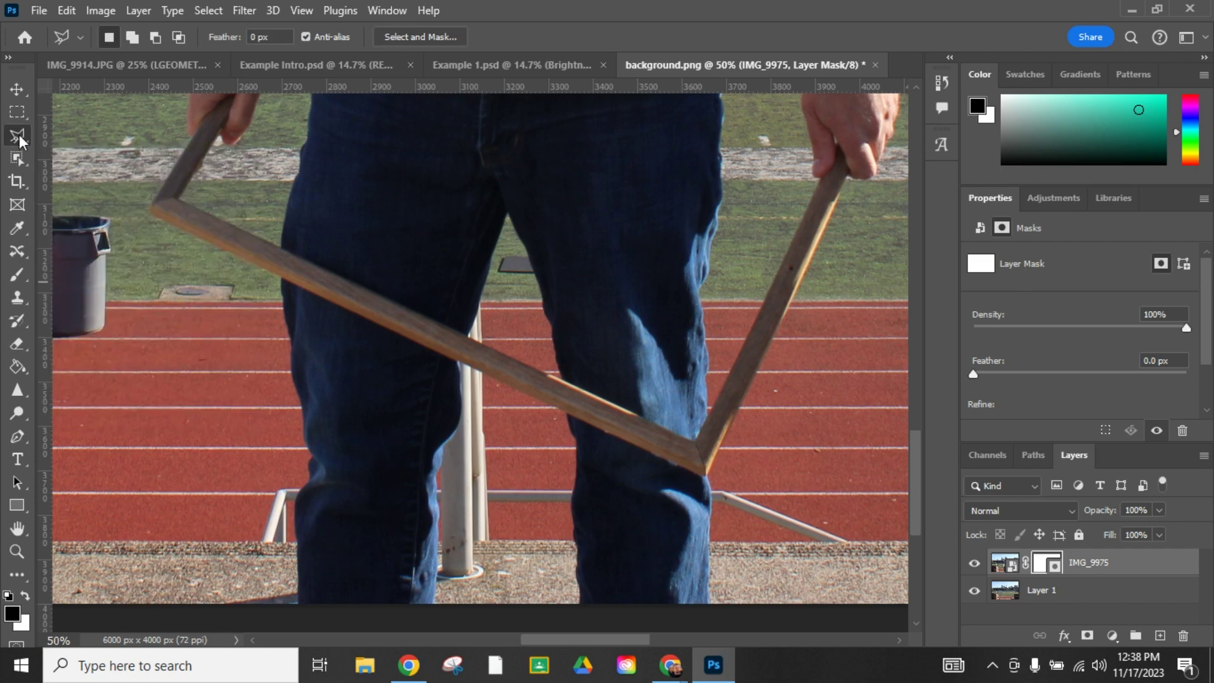
{"action": "right_click", "coordinate": [19, 138]}
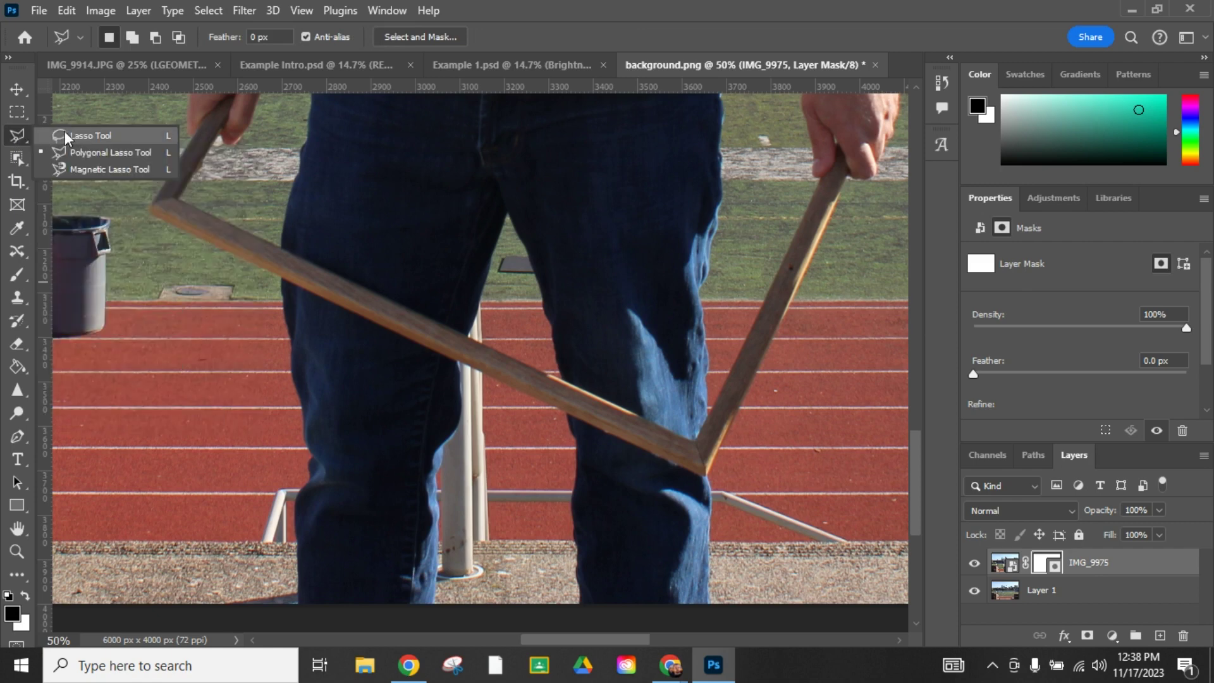
{"action": "left_click", "coordinate": [89, 153]}
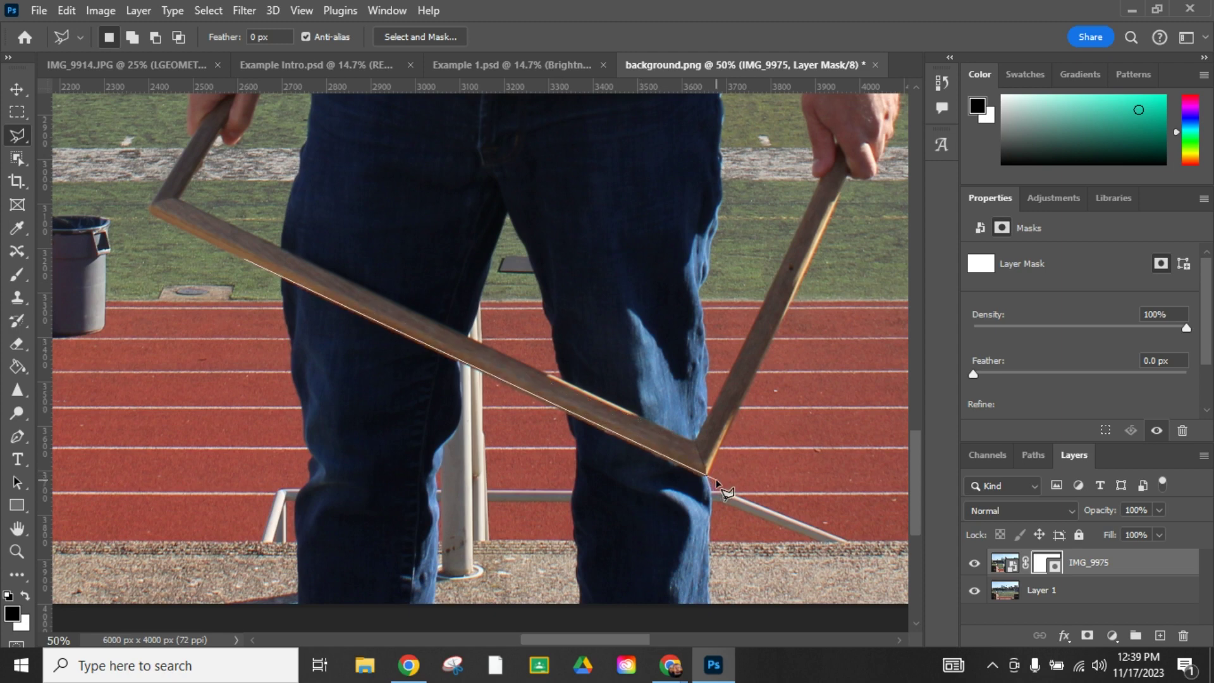
{"action": "left_click", "coordinate": [726, 493]}
{"action": "left_click", "coordinate": [792, 581]}
{"action": "left_click", "coordinate": [742, 622]}
{"action": "left_click", "coordinate": [201, 622]}
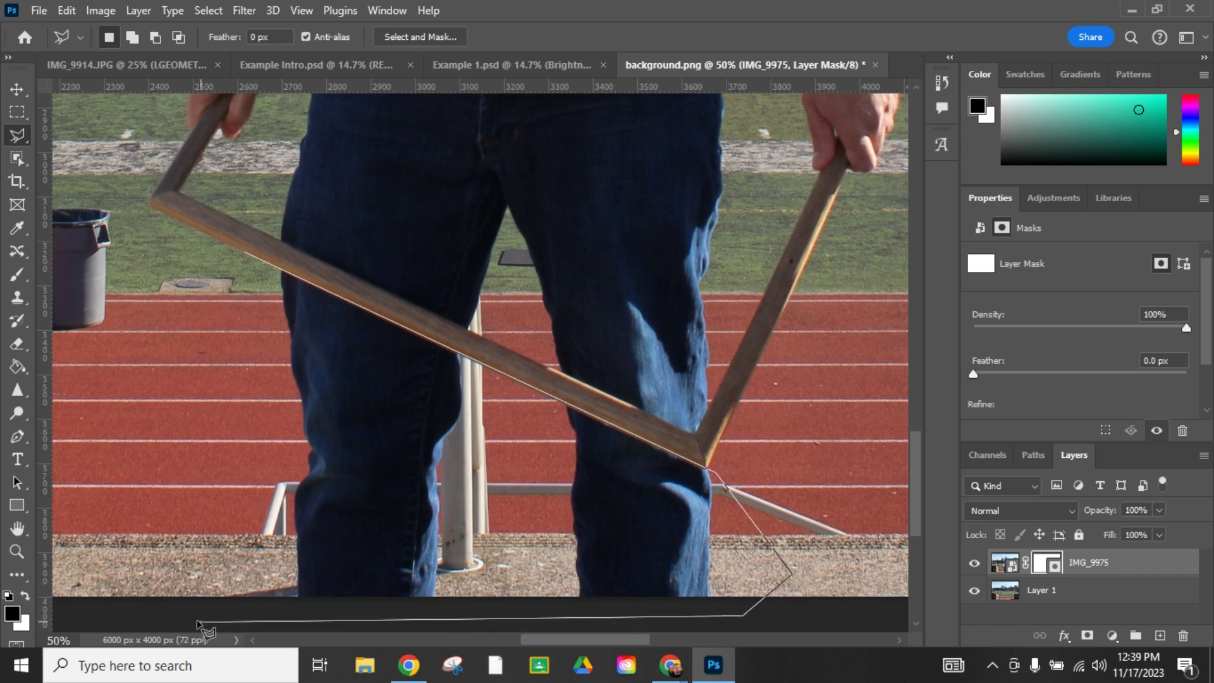
{"action": "left_click", "coordinate": [125, 534]}
{"action": "double_click", "coordinate": [189, 390]}
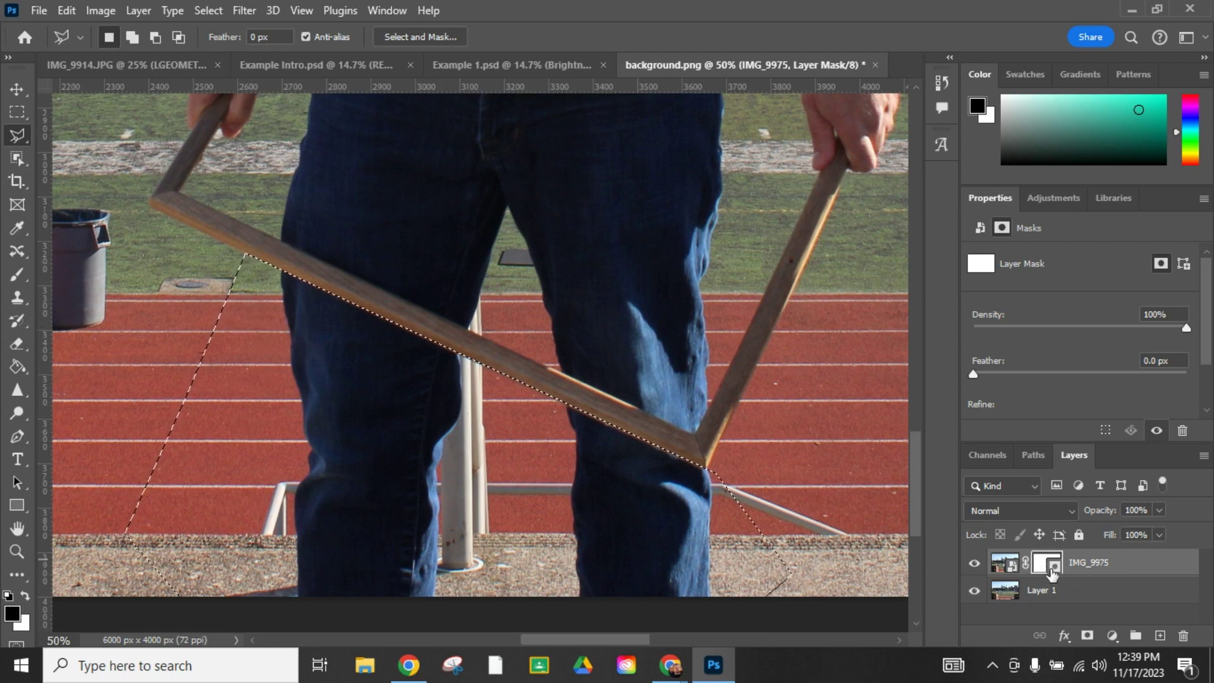
Step: Paint black on the mask with a smaller brush to hide the legs below the frame
{"action": "left_click", "coordinate": [15, 273]}
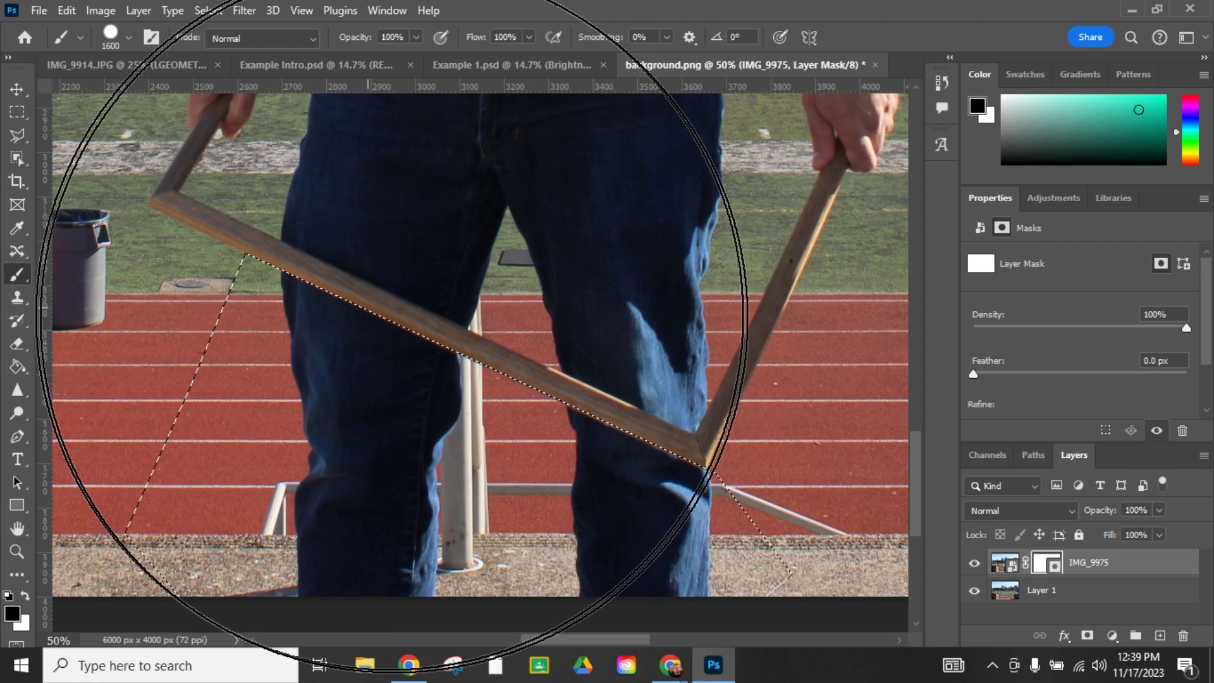
{"action": "key", "text": "bracketleft"}
{"action": "key", "text": "bracketleft"}
{"action": "key", "text": "bracketleft"}
{"action": "key", "text": "bracketleft"}
{"action": "key", "text": "bracketleft"}
{"action": "key", "text": "bracketleft"}
{"action": "key", "text": "bracketleft"}
{"action": "key", "text": "bracketleft"}
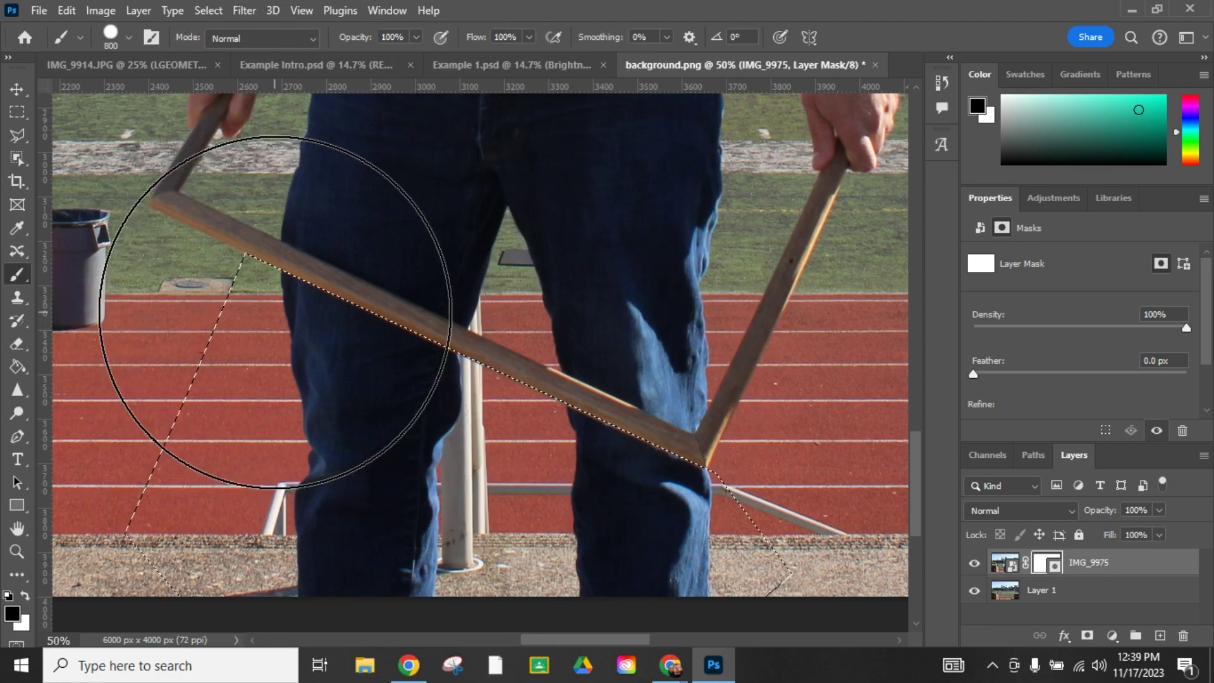
{"action": "mouse_move", "coordinate": [271, 298]}
{"action": "left_mouse_down"}
{"action": "mouse_move", "coordinate": [360, 377]}
{"action": "mouse_move", "coordinate": [714, 486]}
{"action": "mouse_move", "coordinate": [537, 518]}
{"action": "left_mouse_up"}
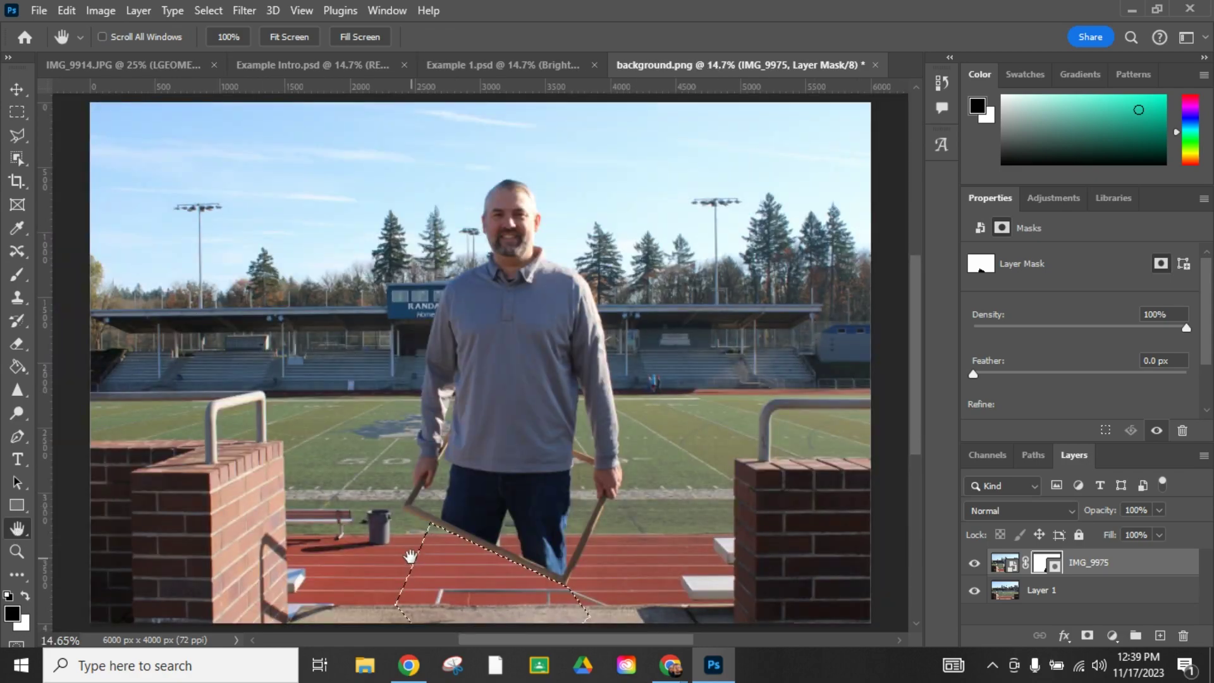
Step: Deselect, then crop the photo to a 2232 × 4000 px vertical strip centred on the man
{"action": "left_click", "coordinate": [207, 11]}
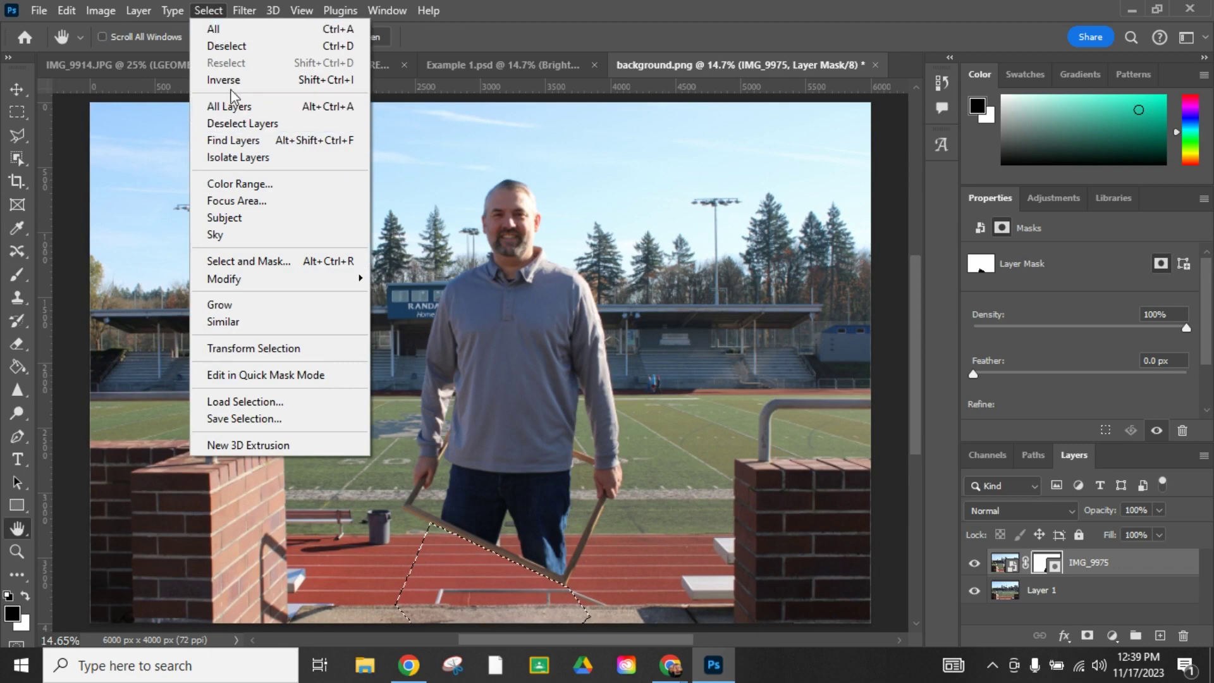
{"action": "left_click", "coordinate": [225, 49]}
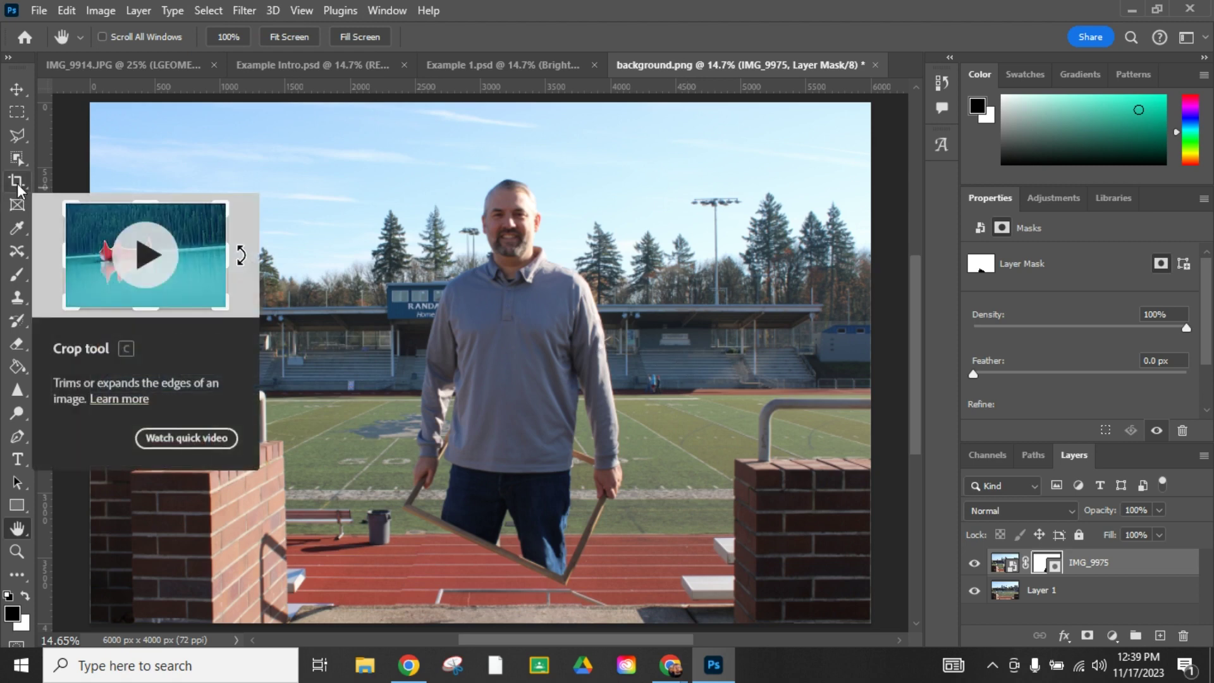
{"action": "left_click", "coordinate": [18, 183]}
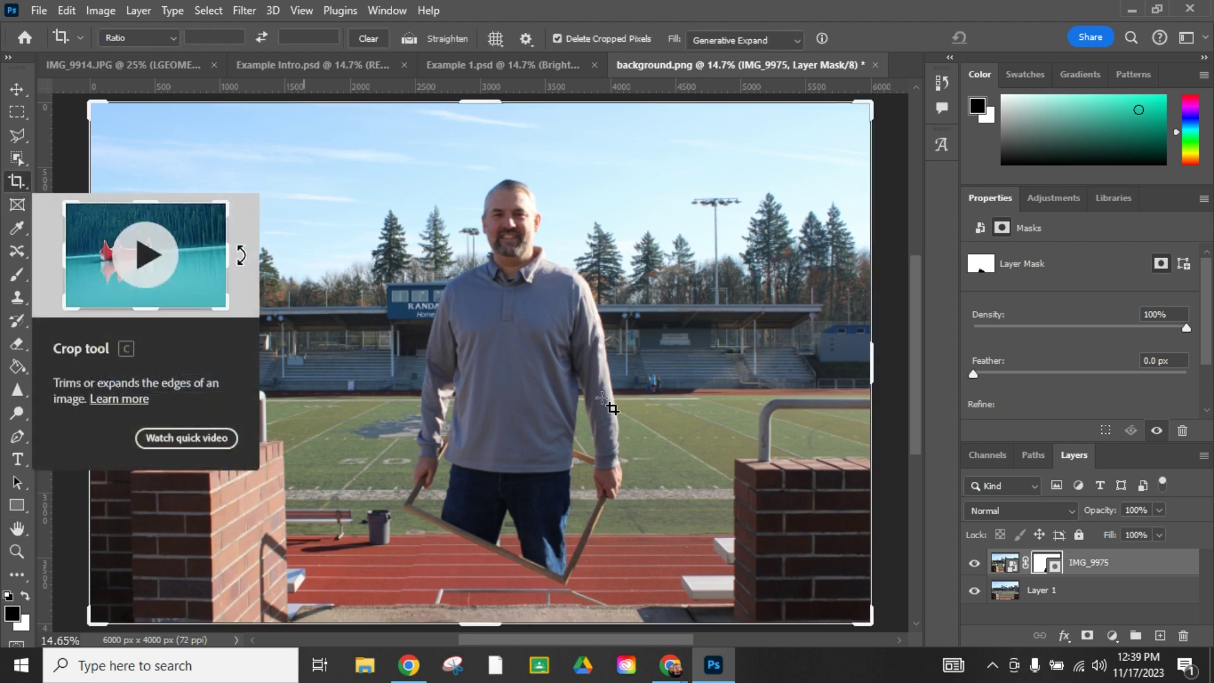
{"action": "left_click_drag", "start_coordinate": [853, 366], "coordinate": [761, 374]}
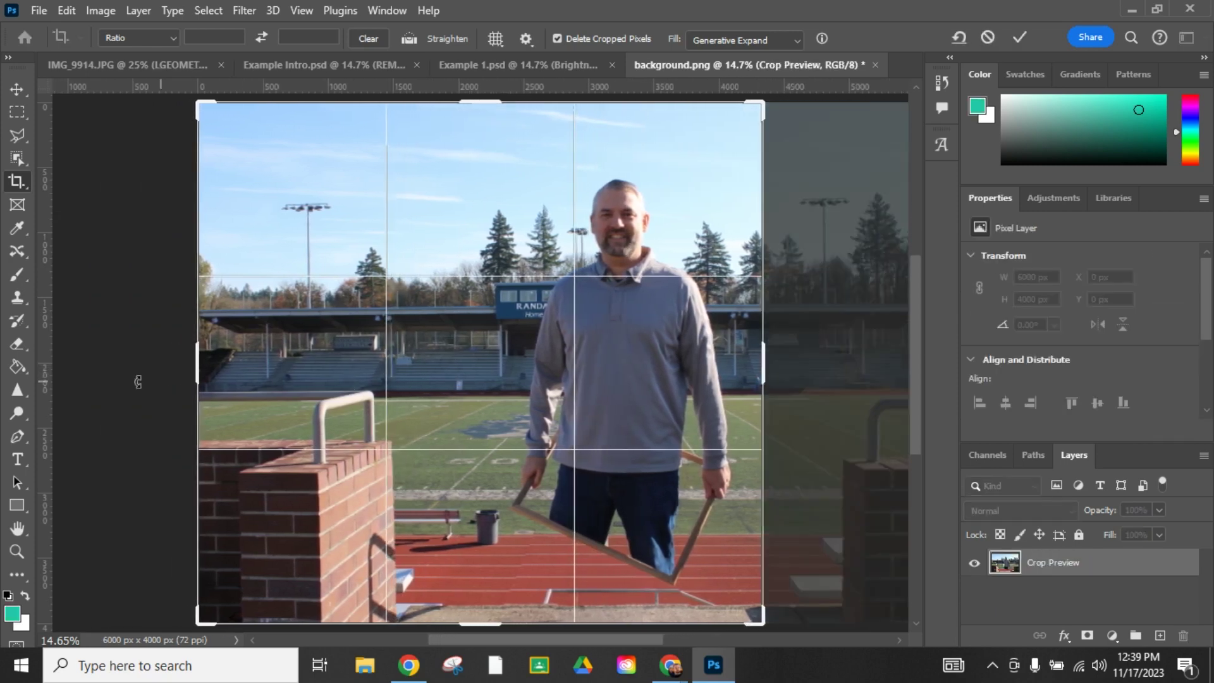
{"action": "left_click_drag", "start_coordinate": [197, 370], "coordinate": [334, 368]}
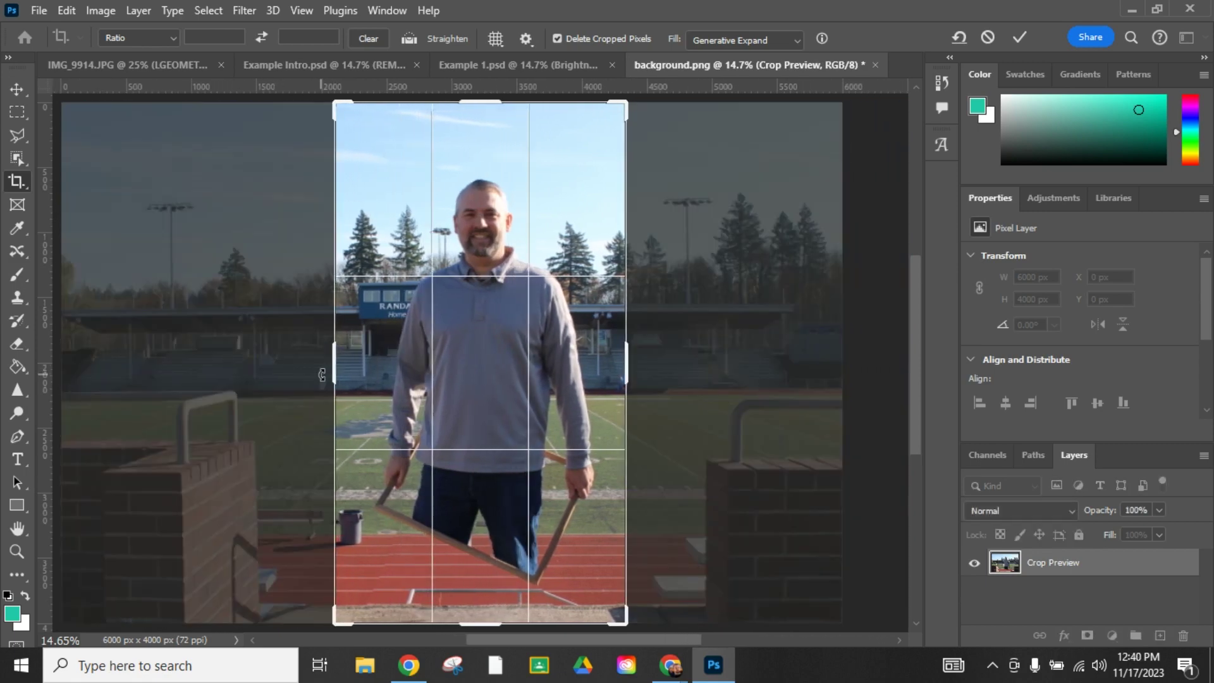
{"action": "key", "text": "Return"}
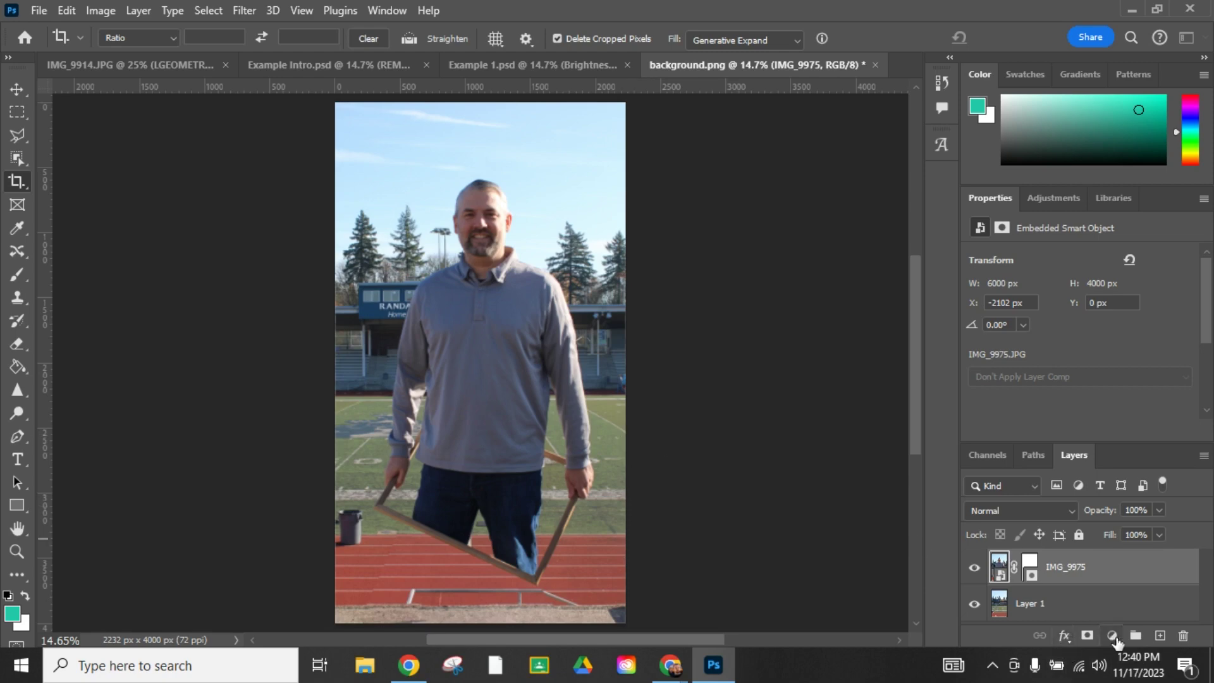
Step: Add Black & White and Brightness/Contrast adjustment layers, with brightness 9 and contrast 31
{"action": "left_click", "coordinate": [1113, 636]}
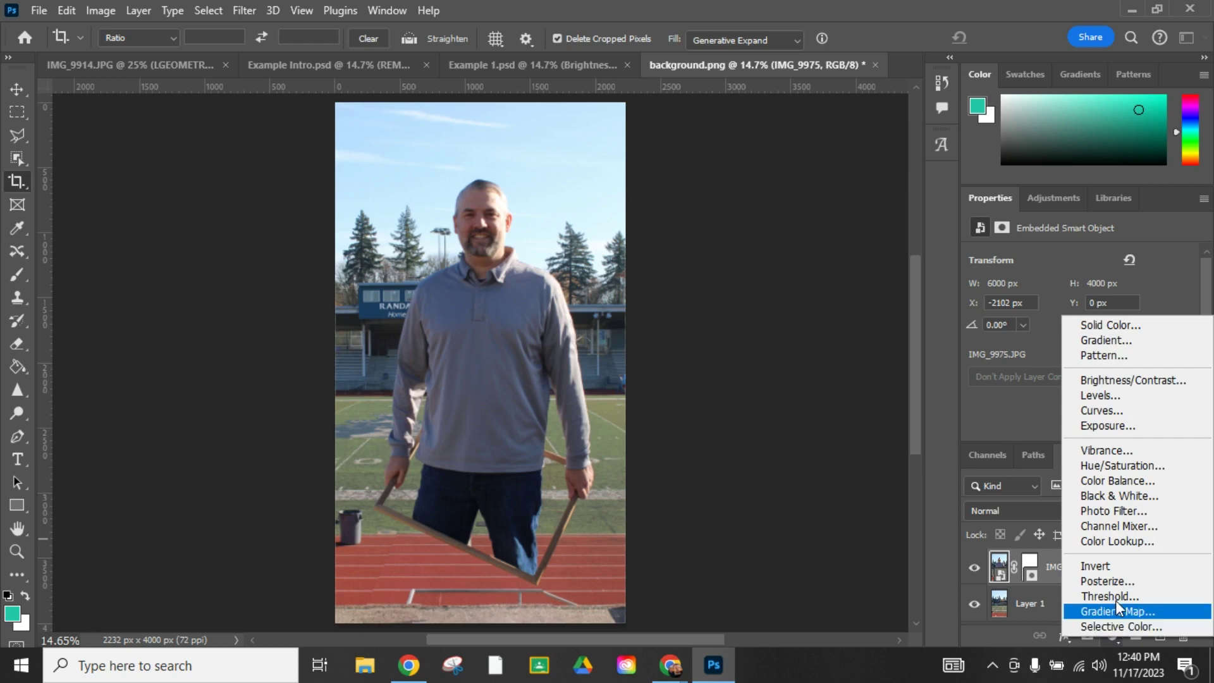
{"action": "left_click", "coordinate": [1122, 496]}
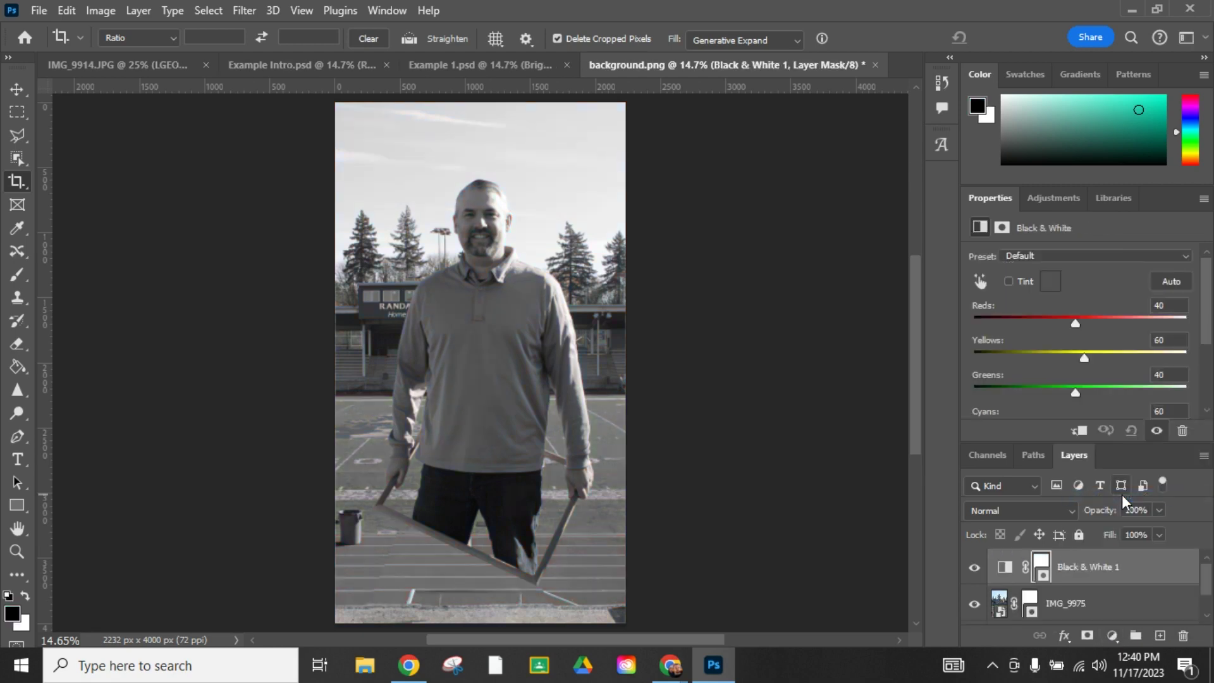
{"action": "left_click", "coordinate": [1114, 639]}
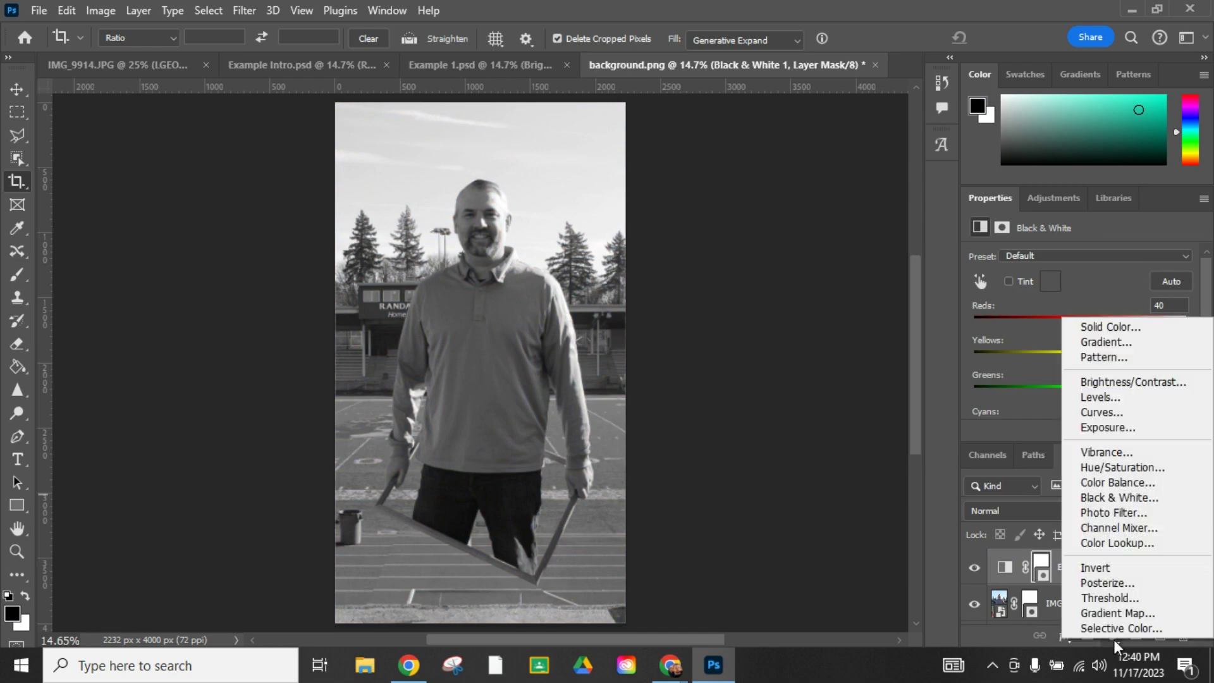
{"action": "left_click", "coordinate": [1110, 382]}
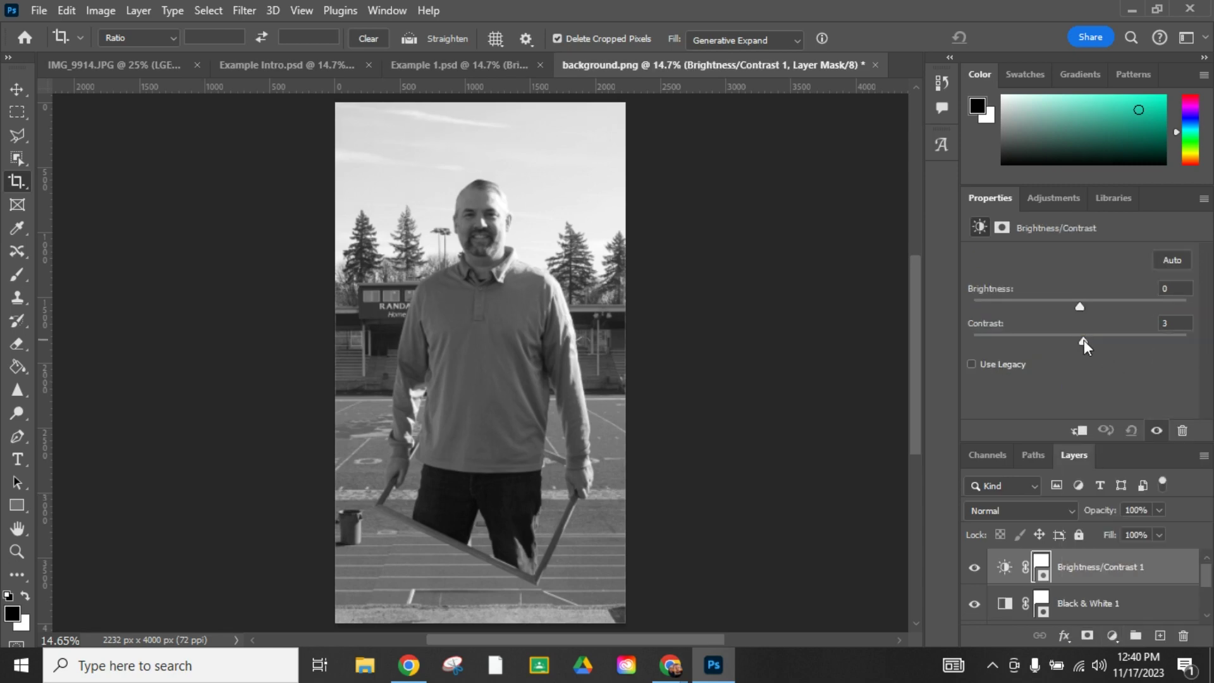
{"action": "left_click_drag", "start_coordinate": [1084, 340], "coordinate": [1113, 343]}
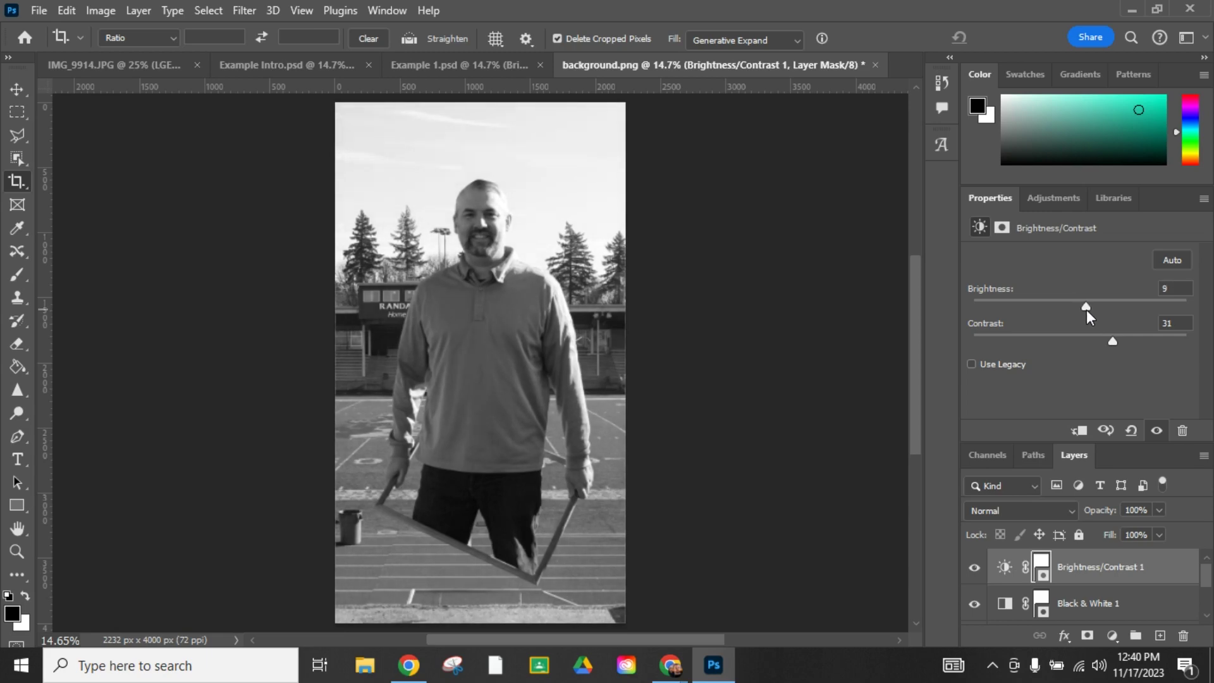
{"action": "left_click", "coordinate": [974, 568]}
{"action": "left_click", "coordinate": [975, 567]}
Step: Switch to the Example Intro.psd document and select the Move tool
{"action": "left_click", "coordinate": [276, 65]}
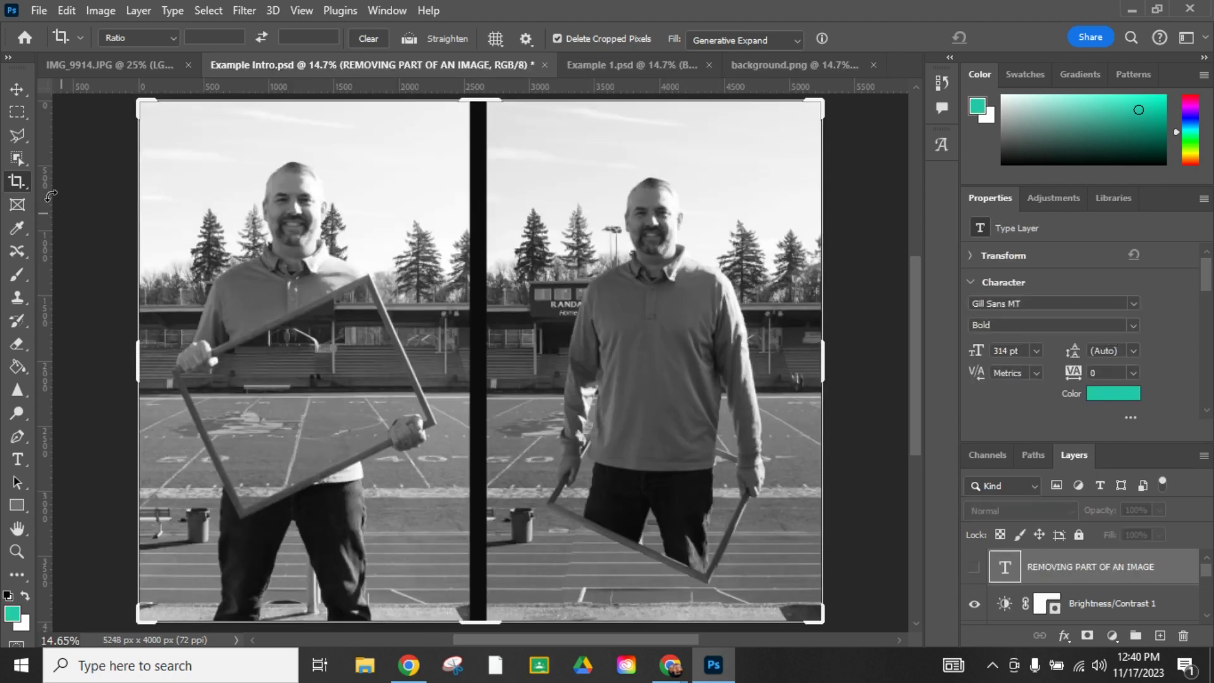
{"action": "left_click", "coordinate": [17, 90]}
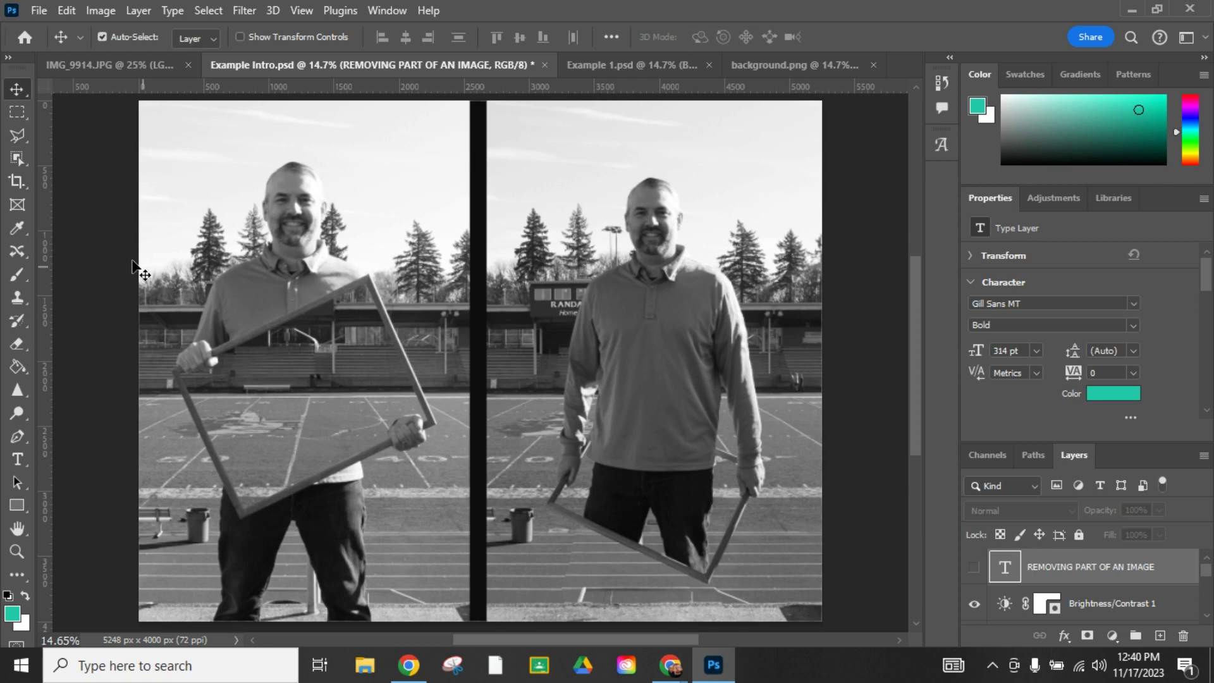